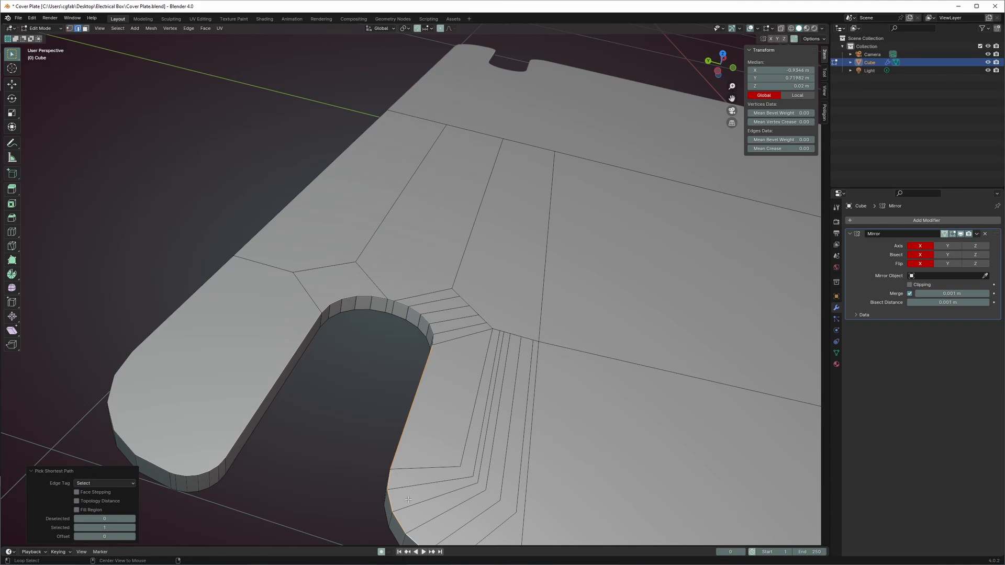
Select edges and loops around the slot's rounded end to examine how far the rim loop runs, and clear the selection.
left_click(392, 505, "alt")
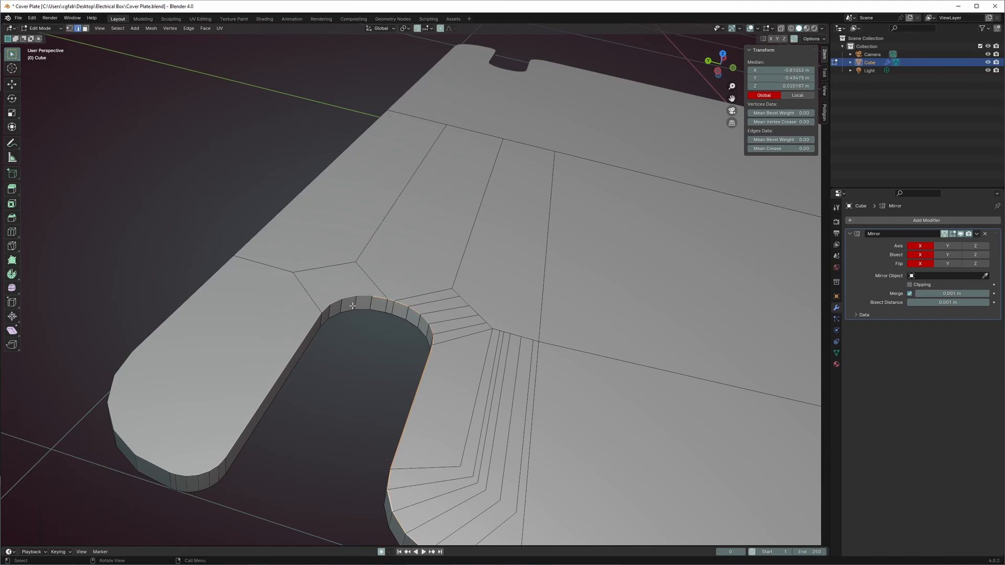
middle_click_drag(409, 323, 518, 359)
left_click(593, 220)
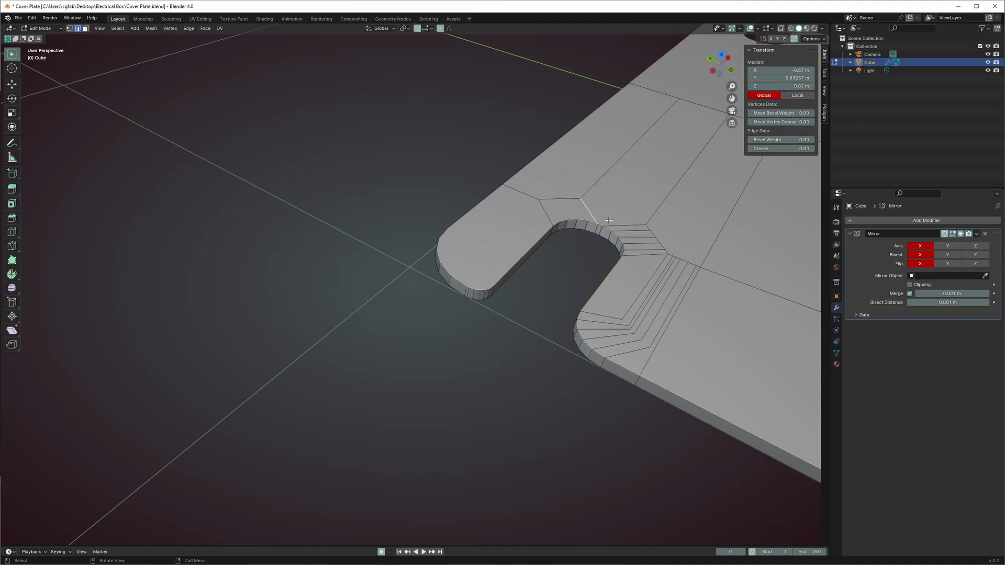
scroll(417, 352, "up", 8)
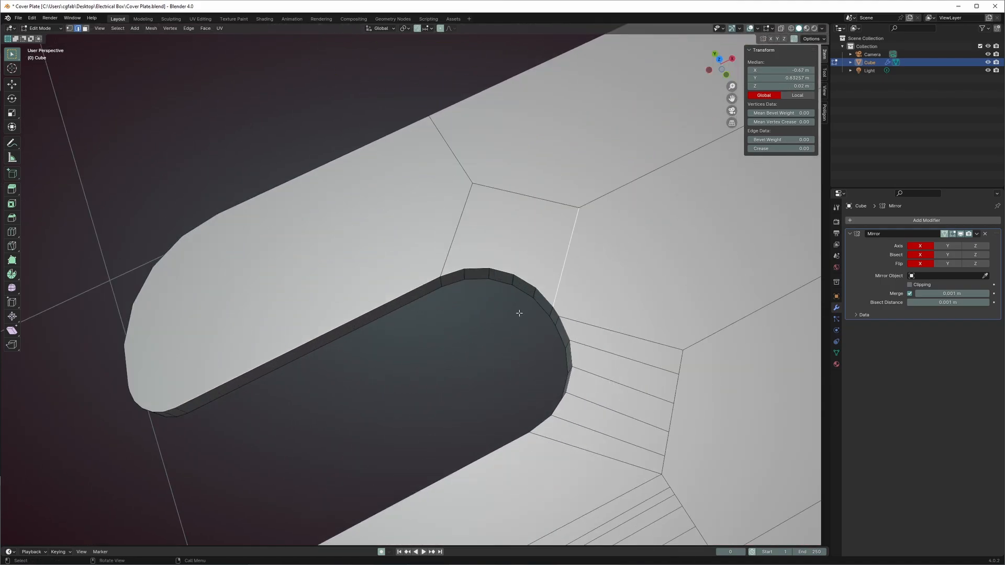
middle_click_drag(493, 288, 424, 341, "shift")
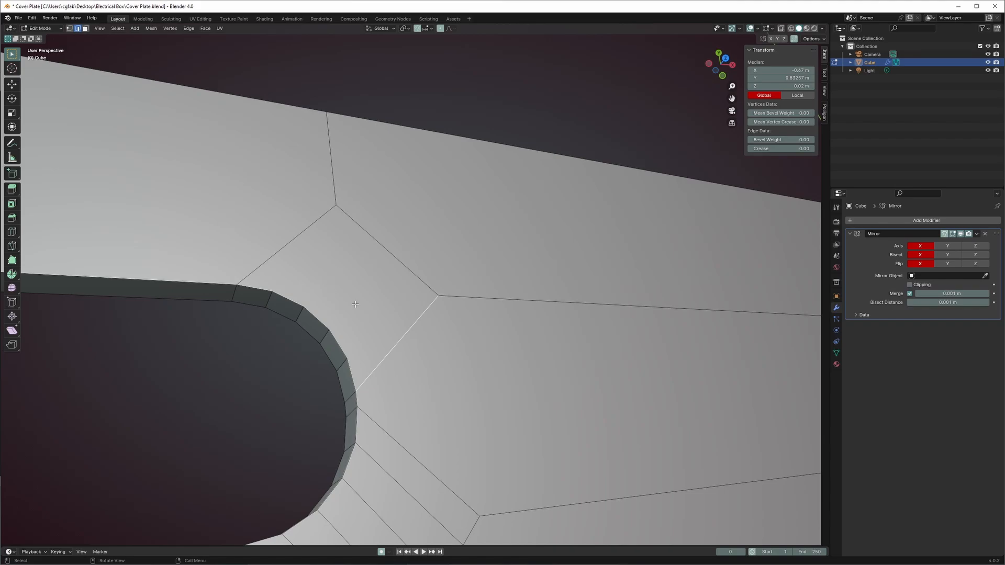
left_click(353, 462, "alt")
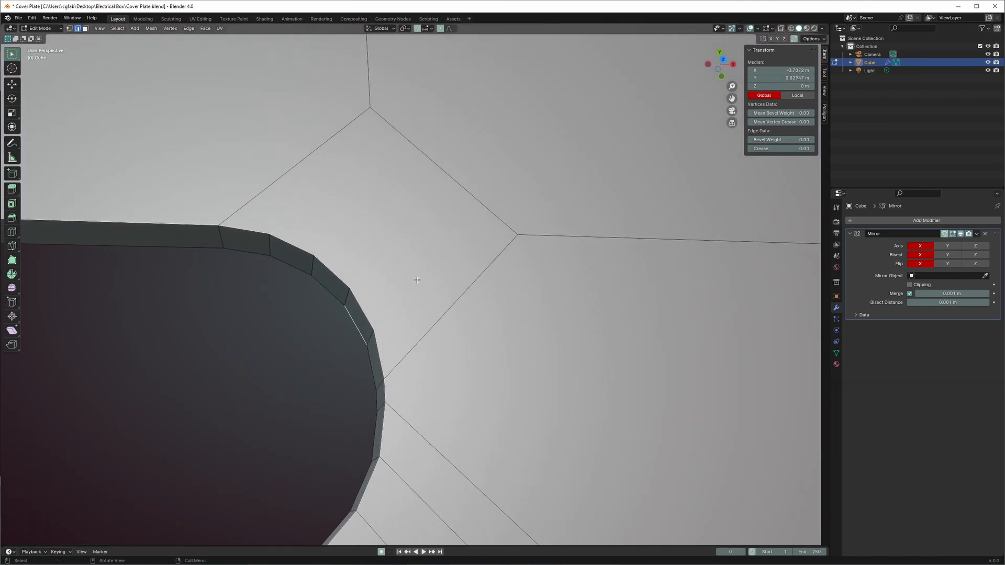
key("alt+a")
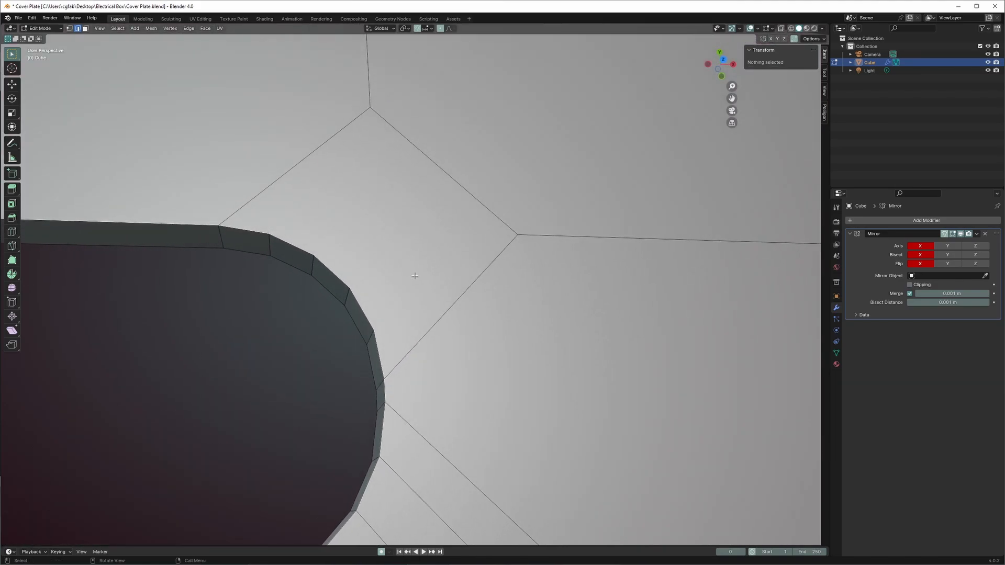
Try a knife cut without cut-through from a slot arc vertex to the opposite edge of the diamond-shaped face.
middle_click_drag(414, 275, 380, 342, "shift")
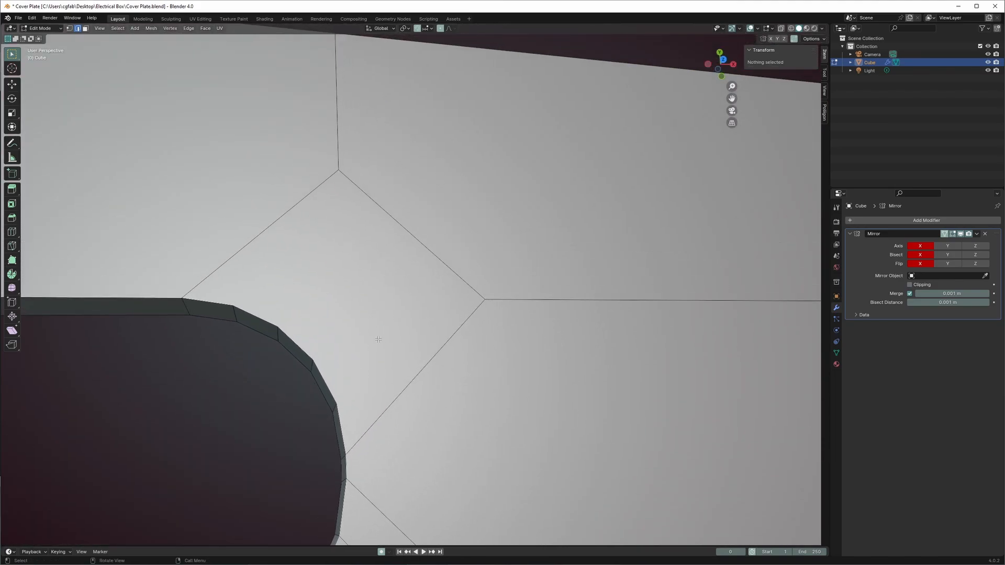
key("KP_7")
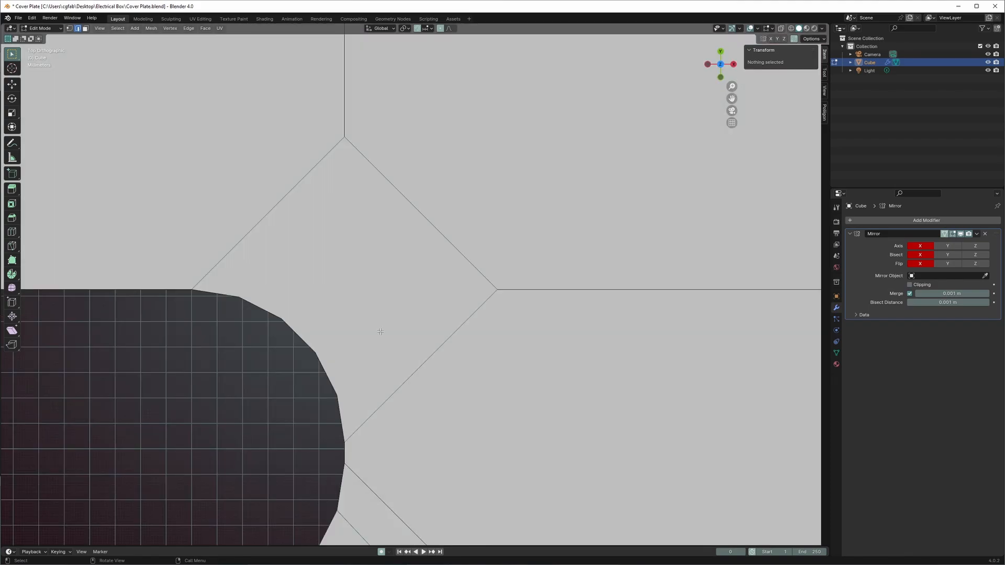
key("alt+z")
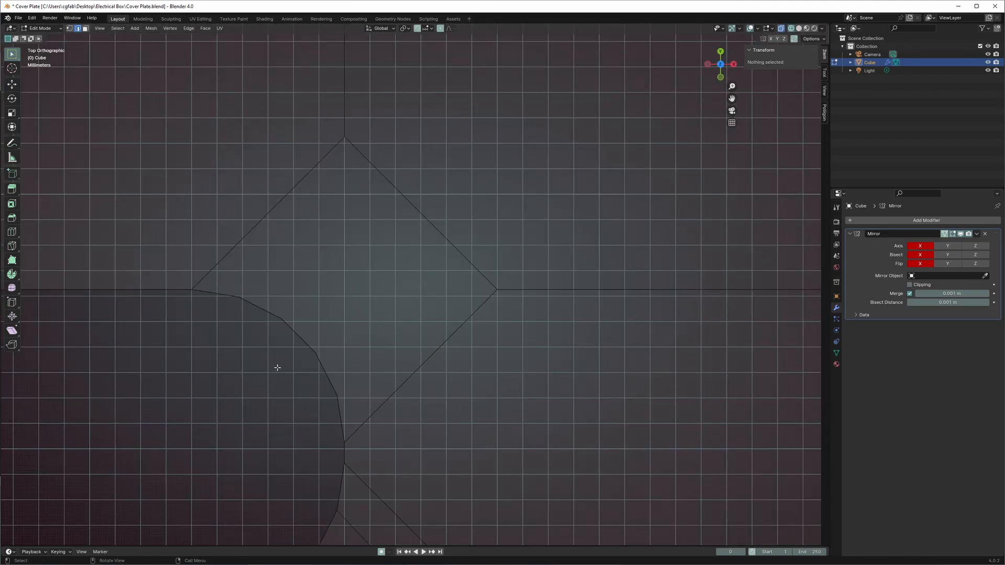
middle_click_drag(277, 368, 370, 377, "shift")
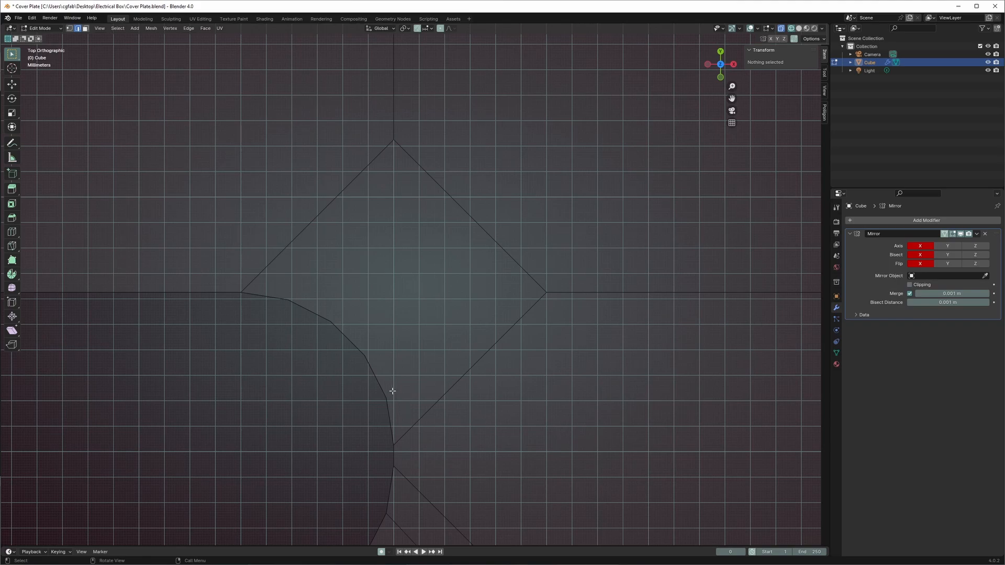
key("1")
key("k")
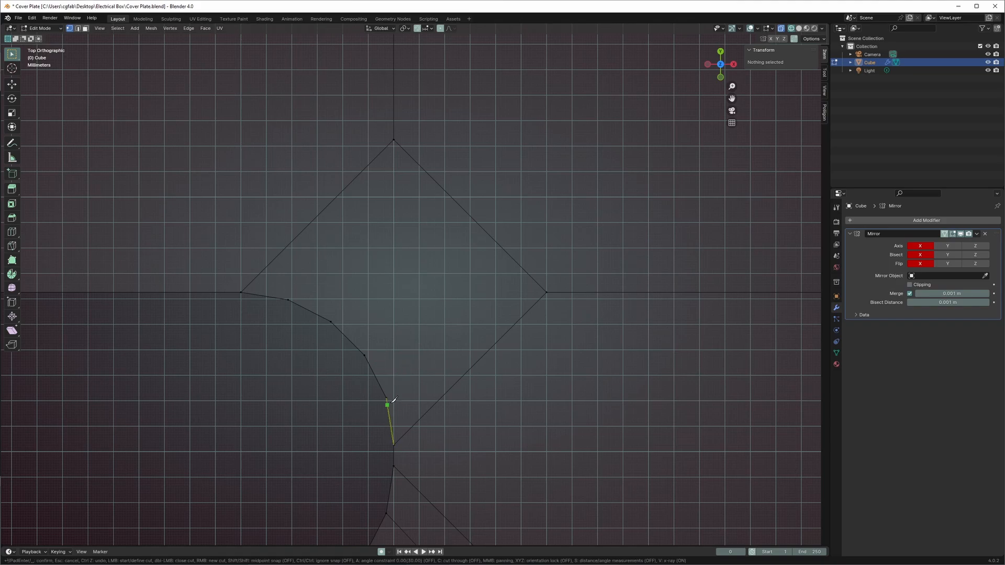
left_click(518, 264)
key("Return")
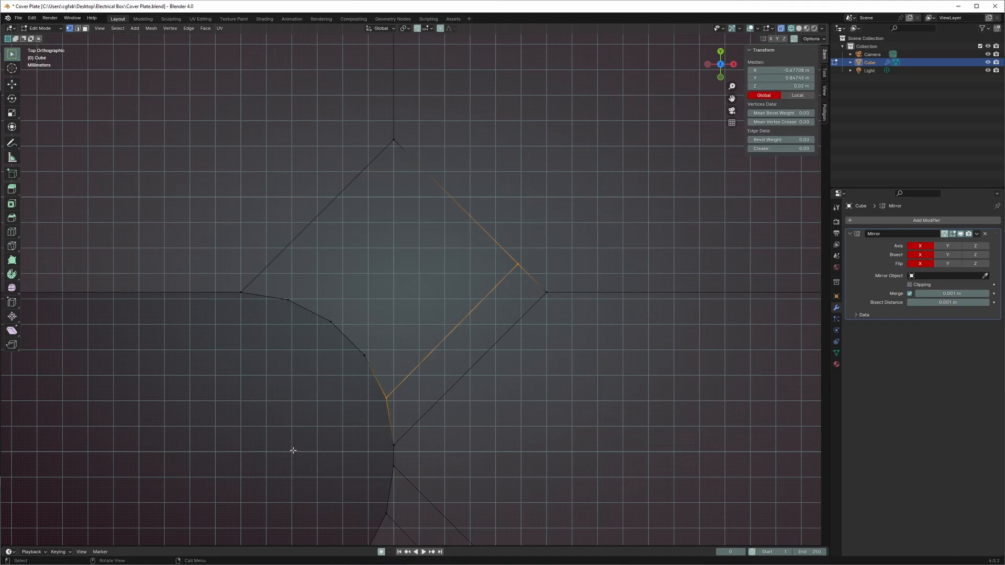
middle_click_drag(291, 450, 277, 430)
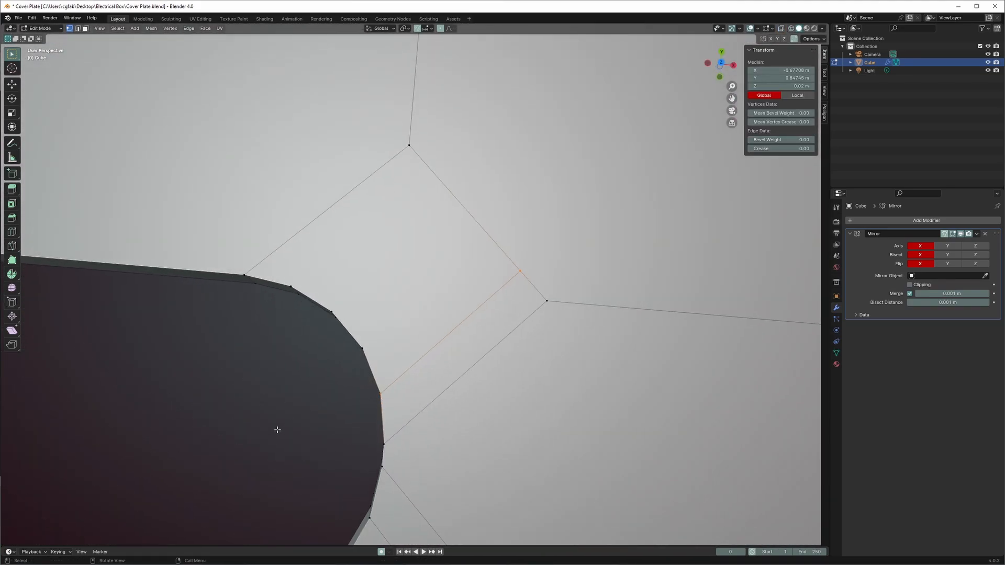
left_click(296, 392)
Show the diamond-shaped face at the slot's rounded corner in top orthographic view with X-ray enabled.
key("KP_7")
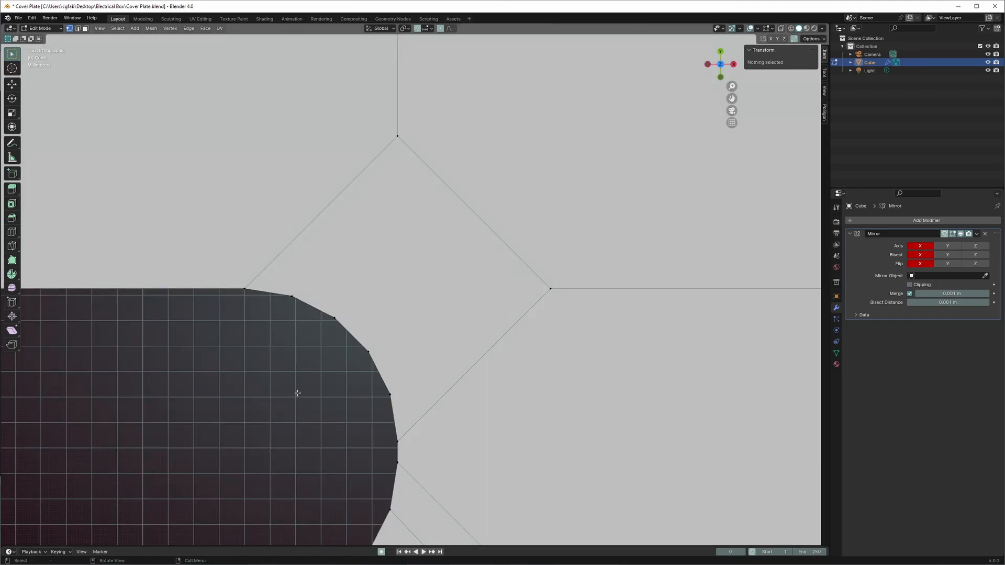
key("alt+z")
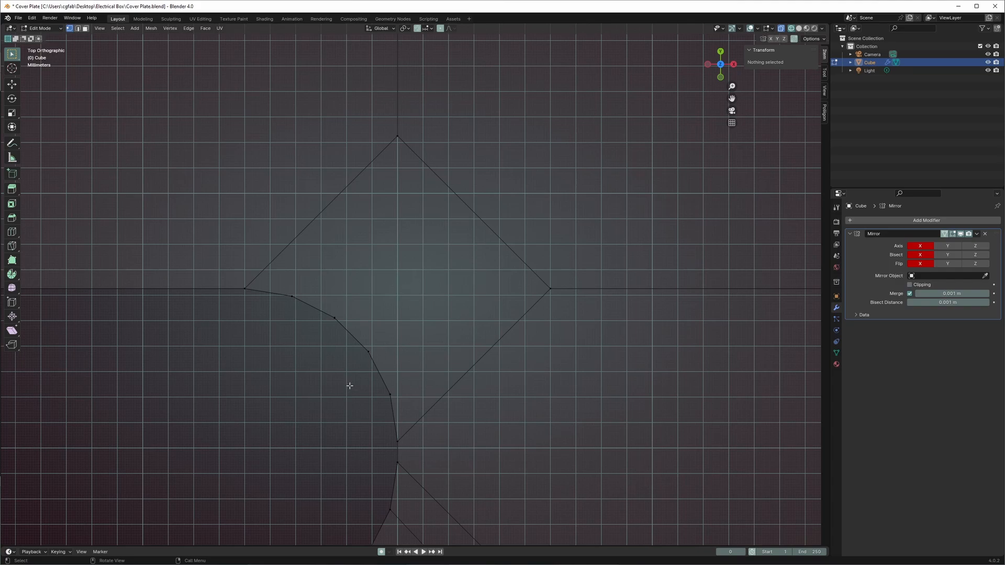
middle_click_drag(368, 403, 372, 403)
key("KP_7")
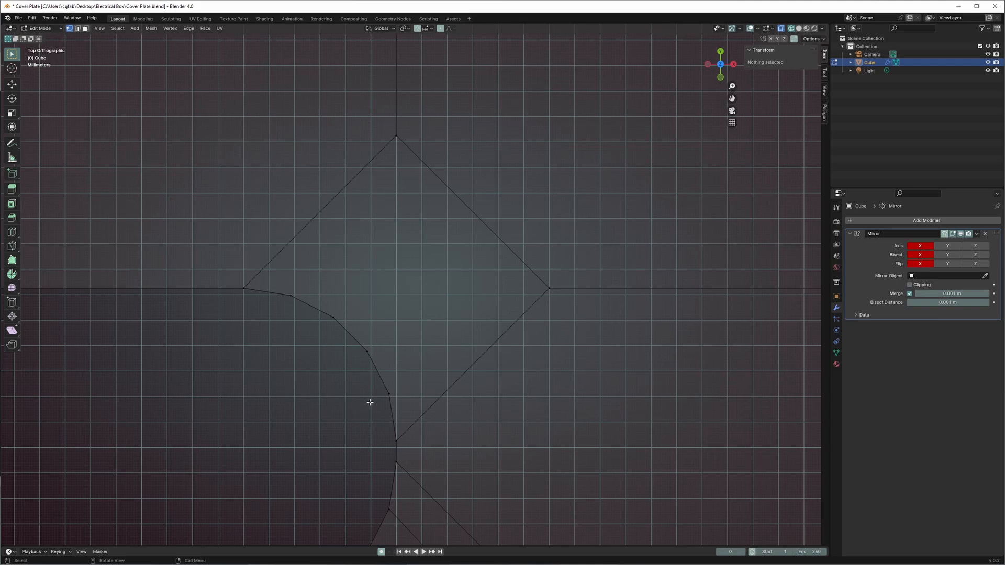
key("k")
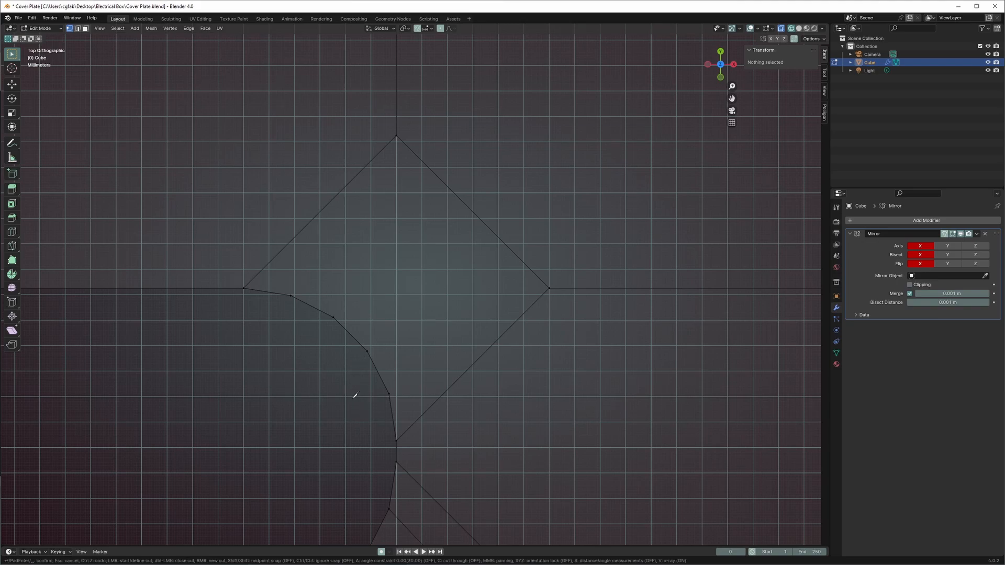
key("c")
left_click(389, 393)
key("x")
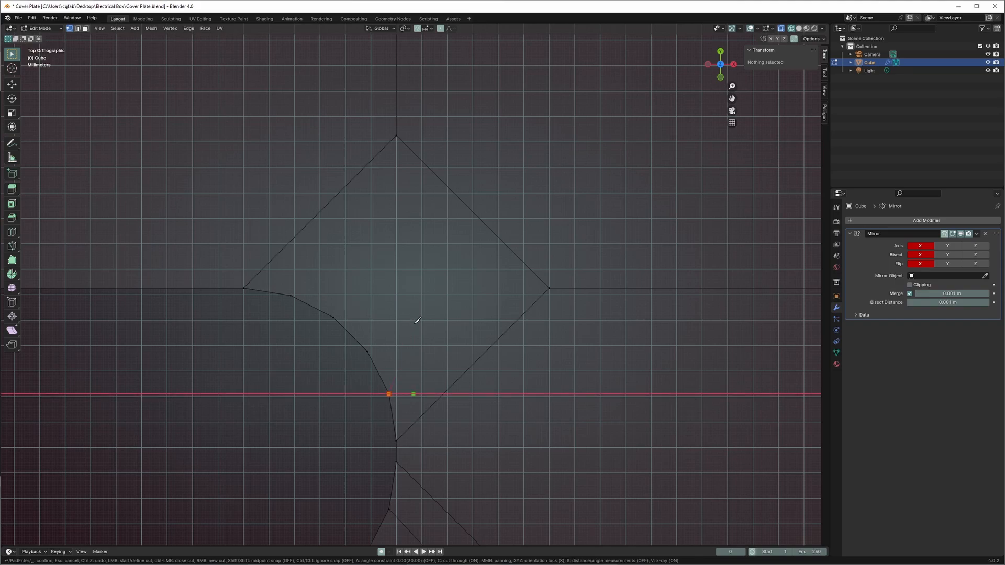
key("y")
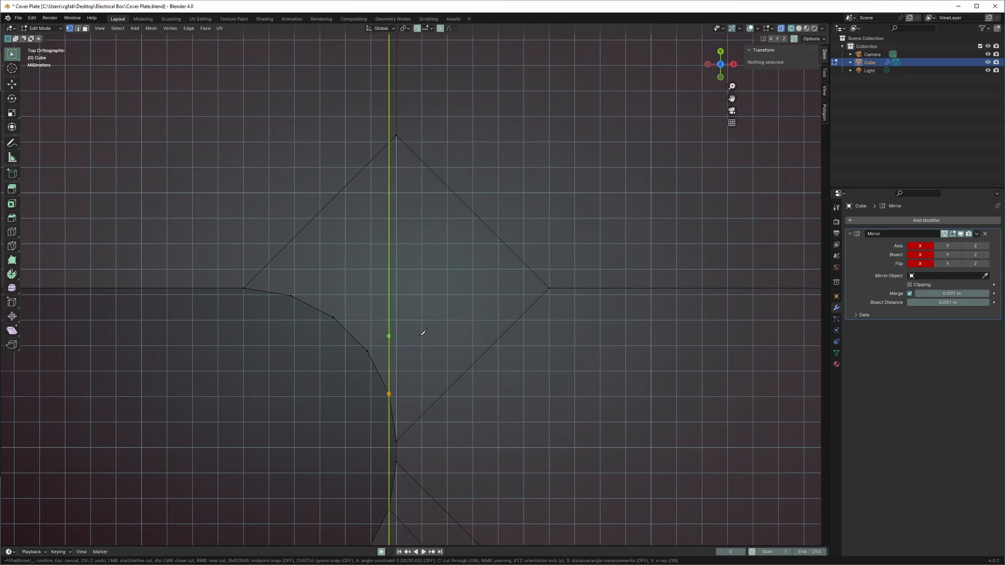
key("Escape")
Knife-cut through the plate from the slot arc's two lower free vertices to the diamond-shaped face's opposite edge, as parallel diagonals.
key("k")
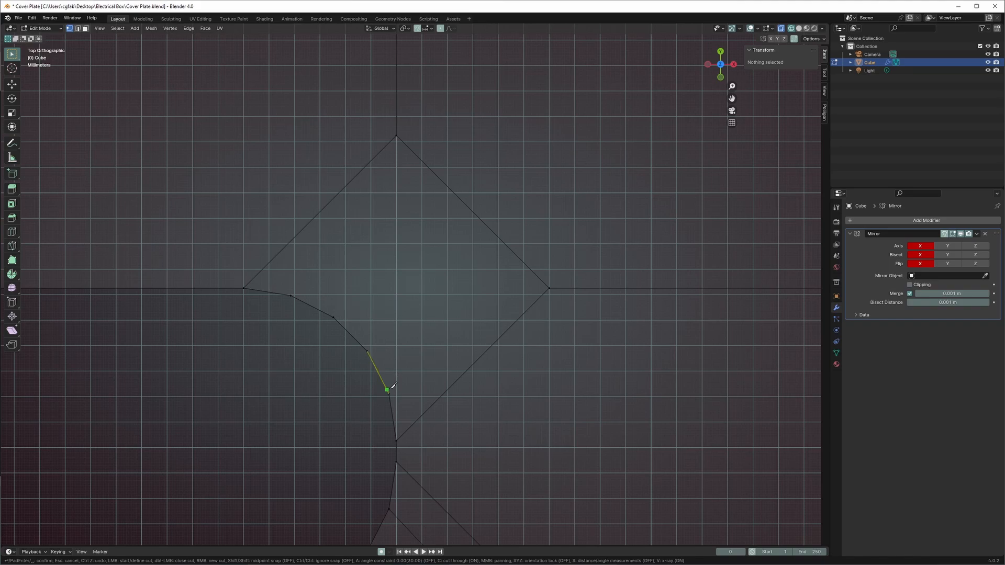
left_click(392, 391)
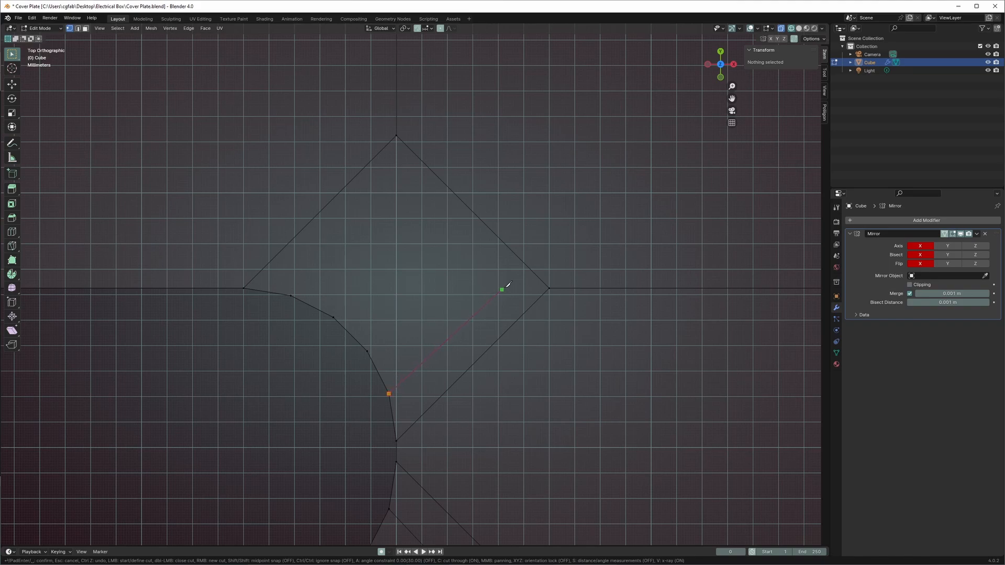
left_click(523, 259)
key("Return")
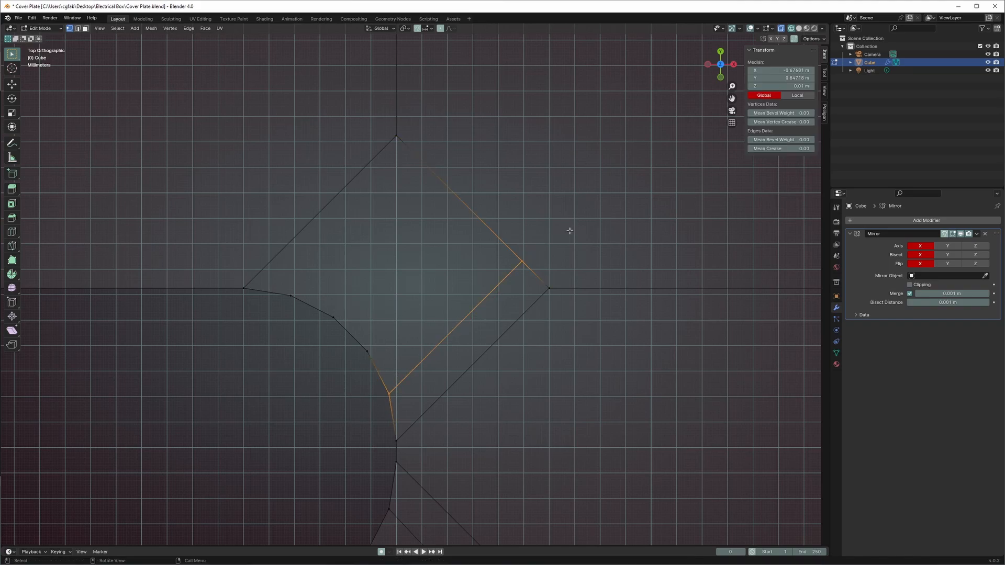
key("k")
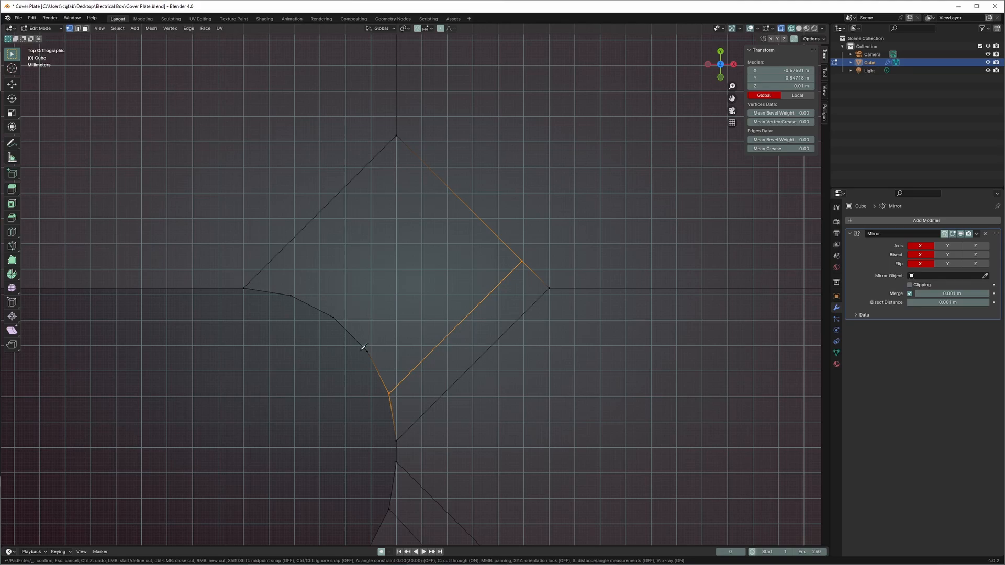
left_click(368, 350)
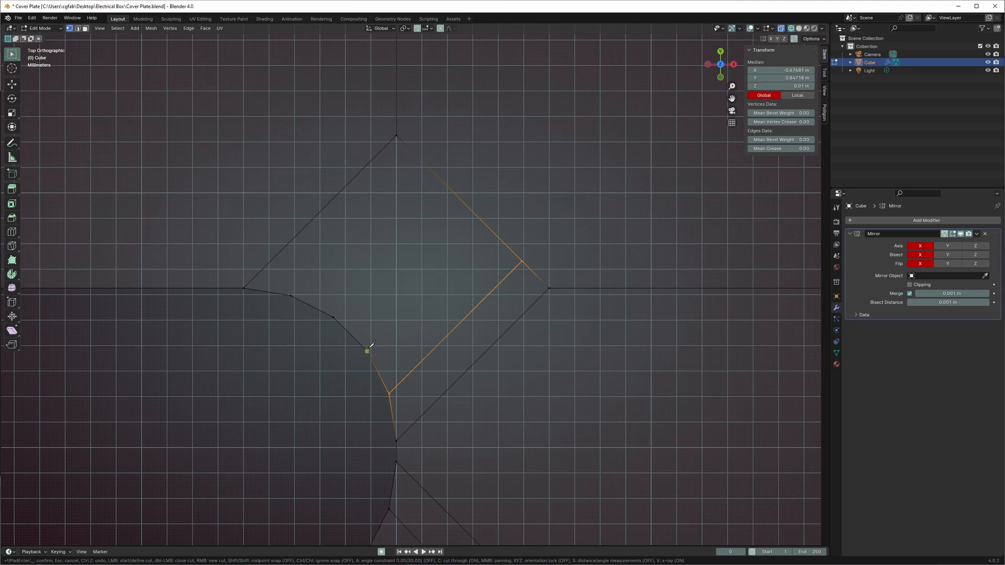
left_click(492, 231)
key("Return")
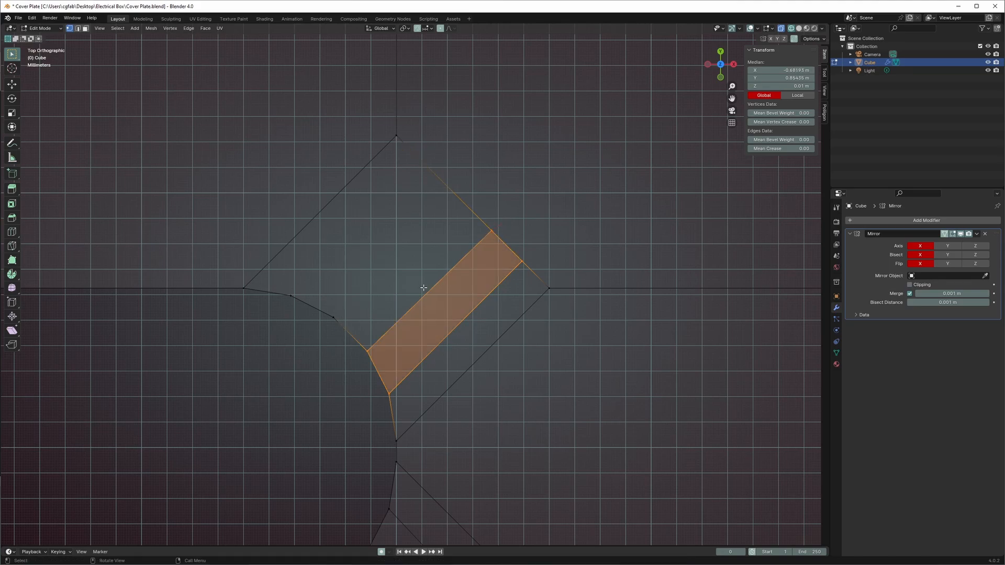
Knife-cut through the plate from the slot arc's two remaining vertices to the same opposite edge, parallel to the existing cuts.
key("k")
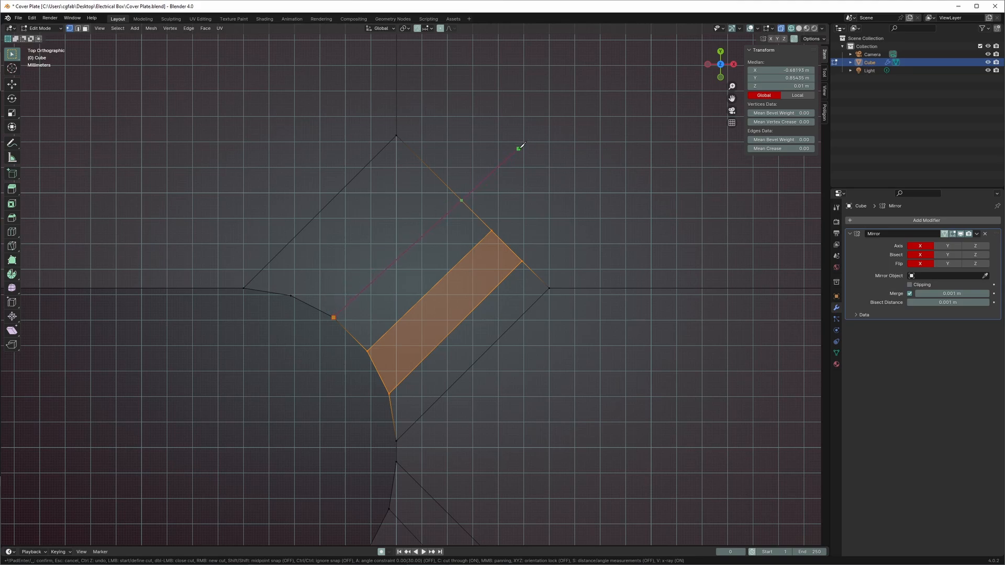
left_click(461, 196)
key("Return")
key("k")
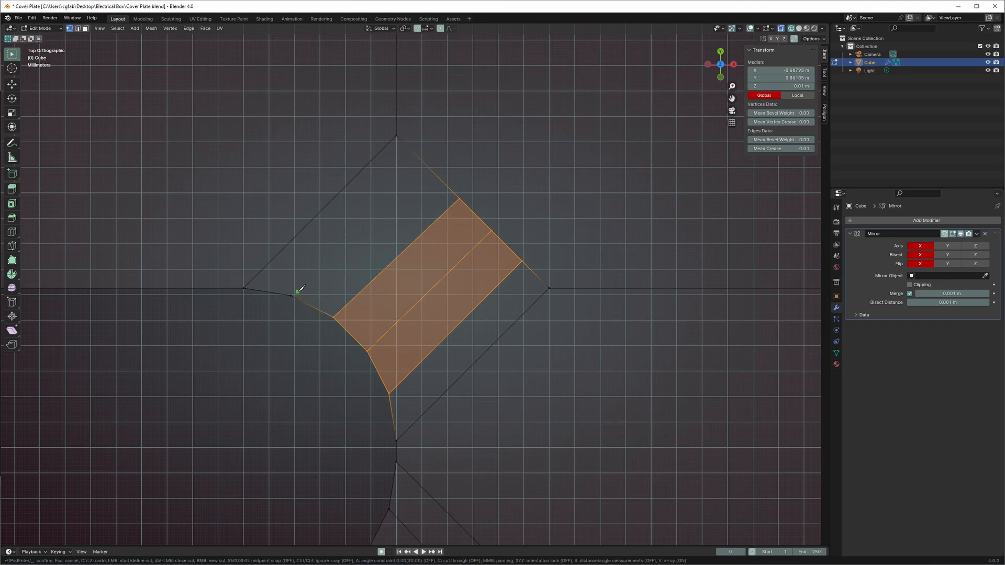
key("c")
left_click(291, 295)
left_click(430, 168)
key("Return")
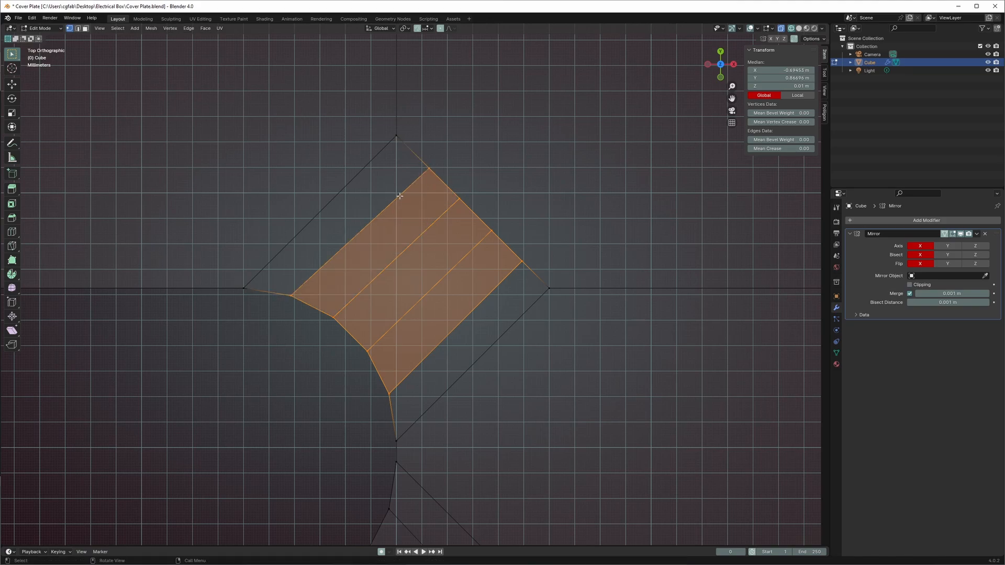
Turn off X-ray and select the edge loop along the slot's top rim to check its path past the new cuts.
scroll(426, 165, "down", 3)
middle_click_drag(426, 165, 588, 245)
key("alt+z")
mouse_move(376, 271)
middle_mouse_down()
mouse_move(397, 299)
mouse_move(394, 337)
mouse_move(446, 397)
mouse_move(494, 419)
middle_mouse_up()
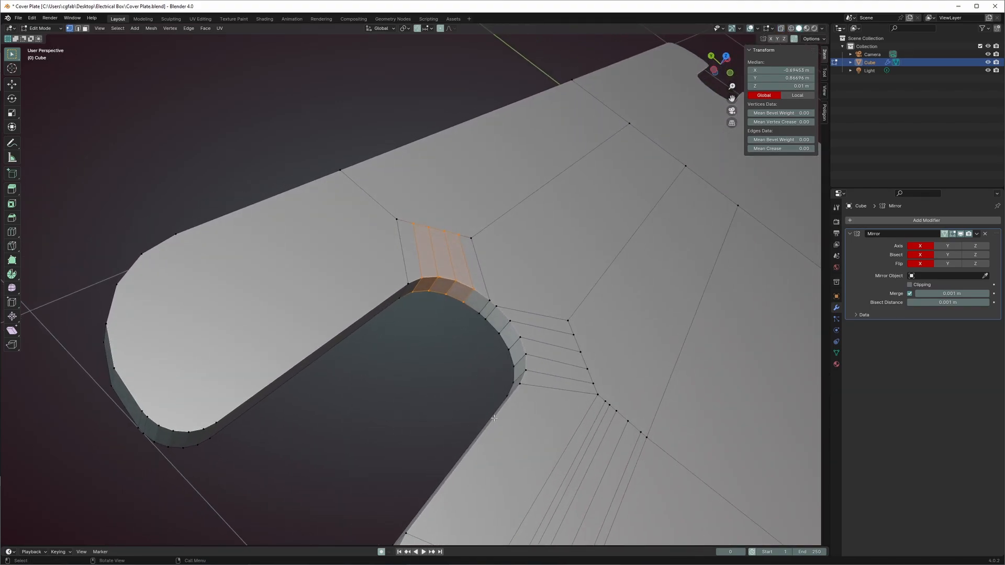
key("2")
left_click(504, 413, "alt")
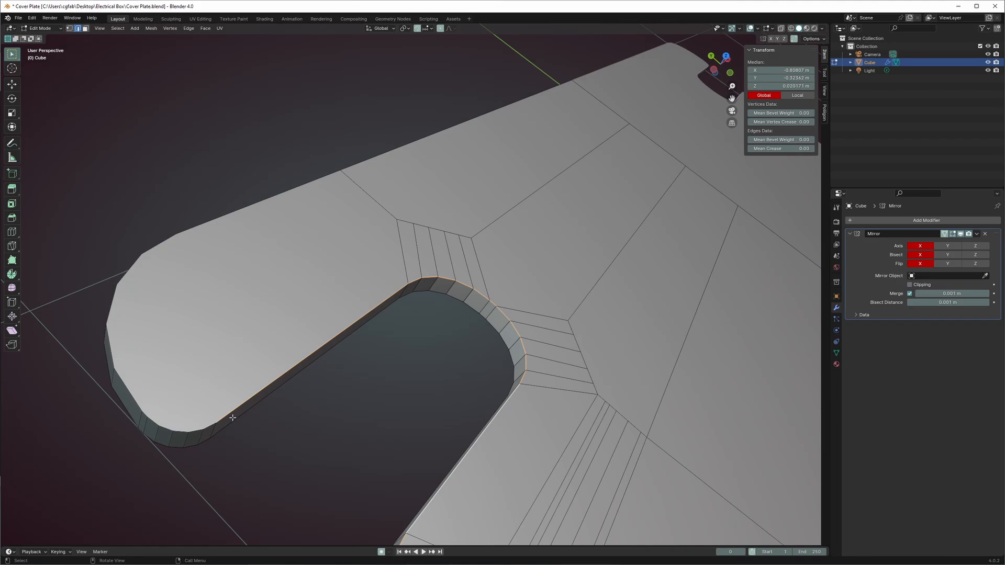
Examine the arm's rounded tip in X-ray and check where the slot's rim loop ends, leaving nothing selected.
middle_click_drag(310, 415, 277, 405)
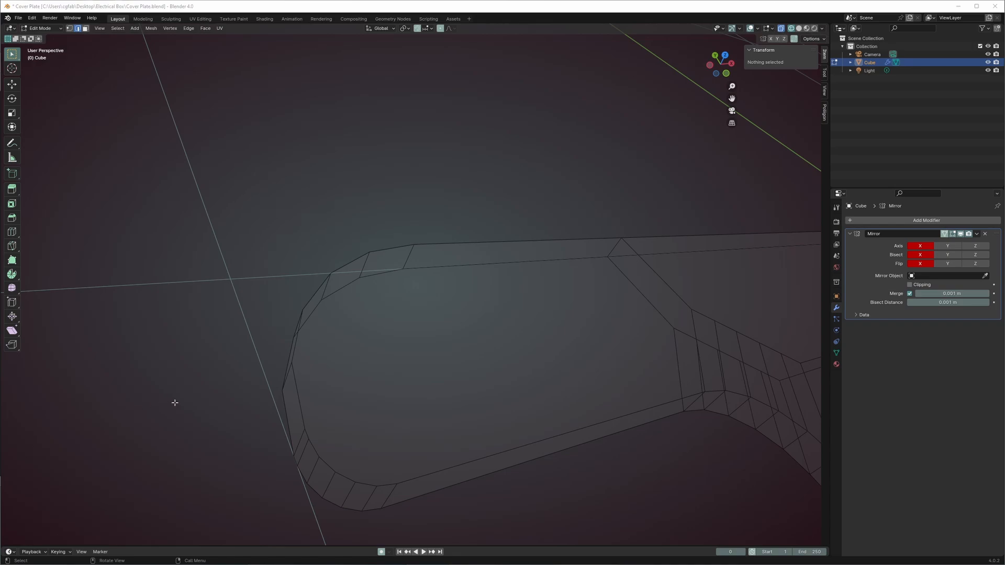
middle_click_drag(361, 404, 298, 429)
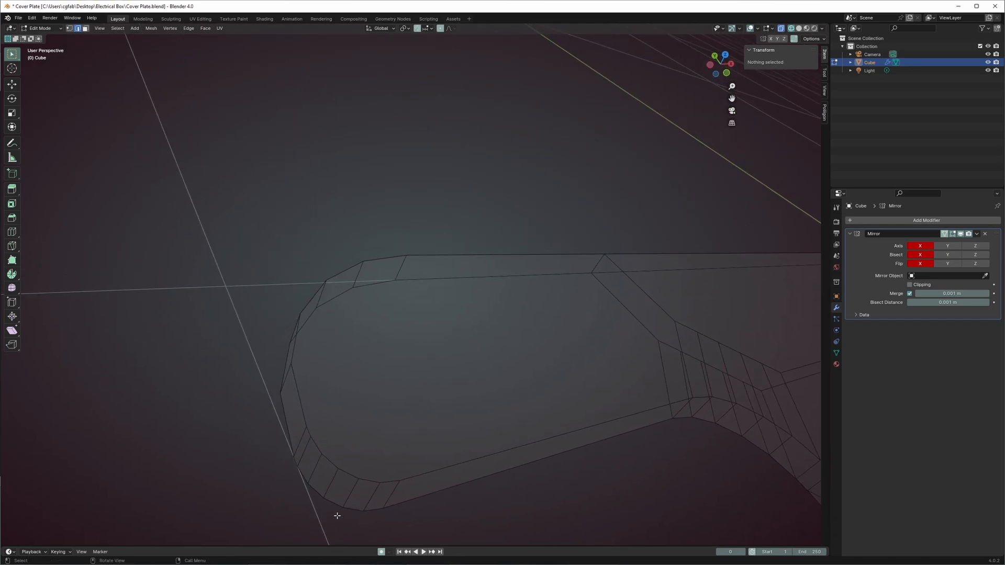
middle_click_drag(371, 436, 702, 258)
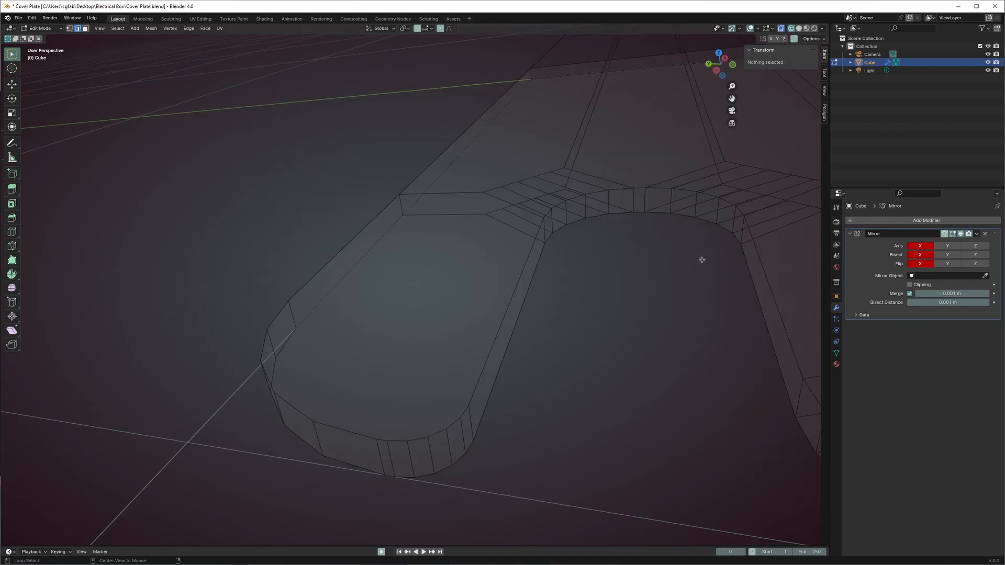
left_click(758, 251, "alt")
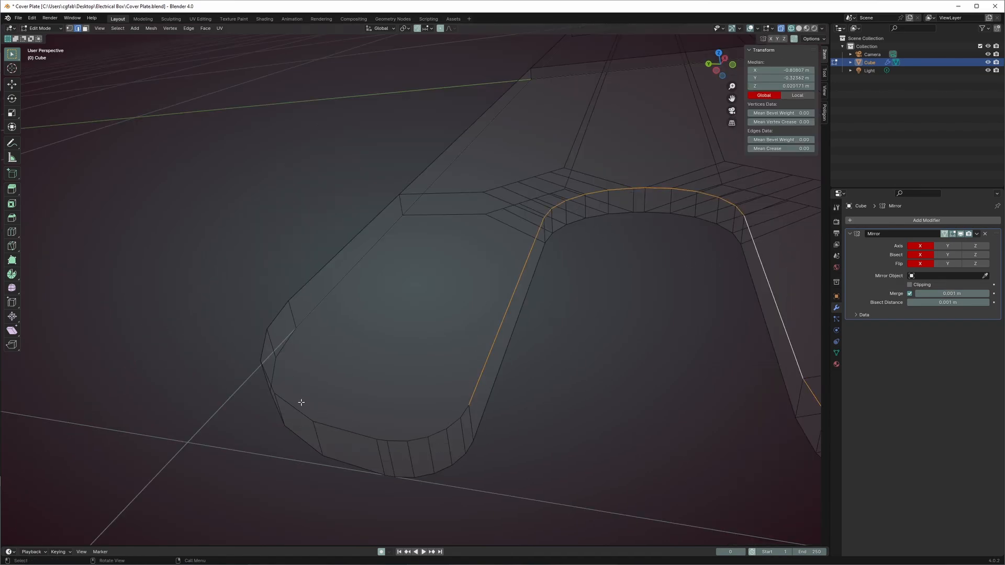
key("alt+a")
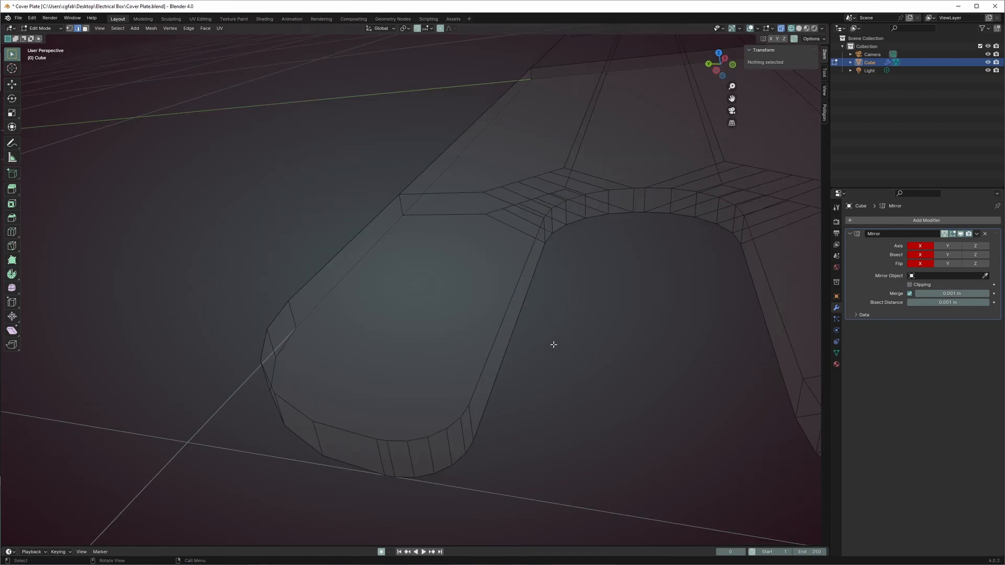
Try a knife cut across the arm's rounded tip in top view, joining the large arc's second vertex to the small corner's matching vertex.
middle_click_drag(552, 343, 383, 360)
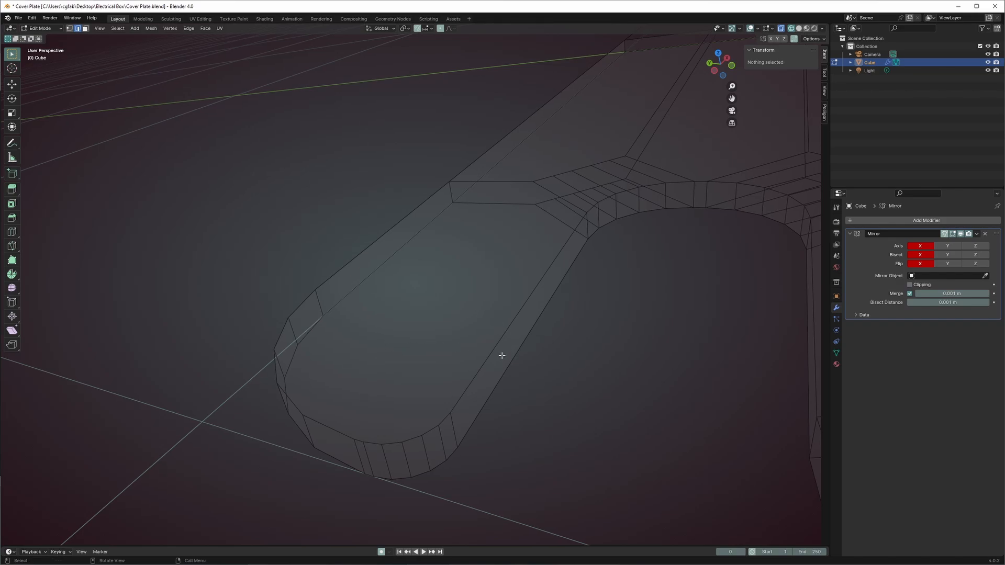
middle_click_drag(453, 327, 325, 457)
middle_click_drag(432, 460, 340, 445)
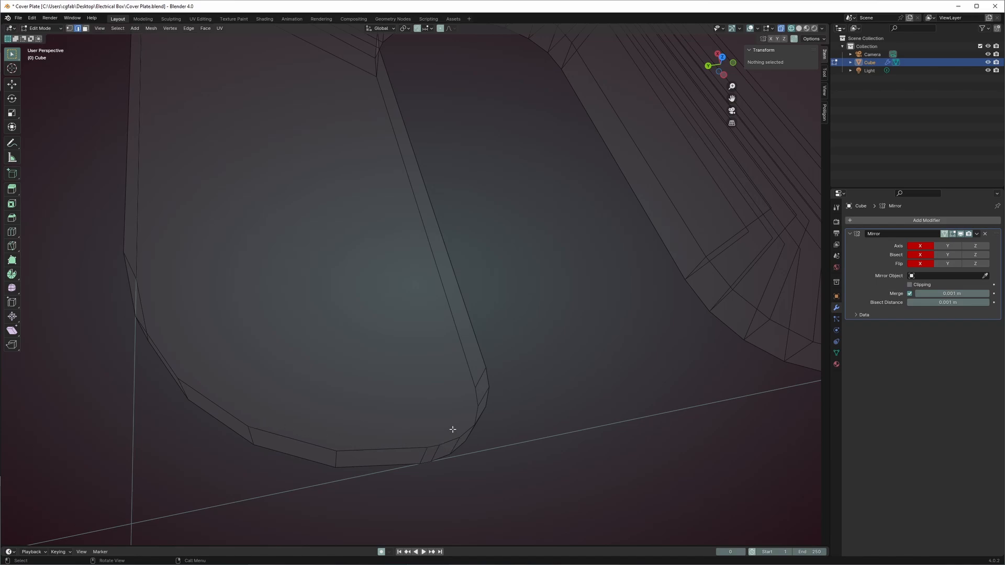
middle_click_drag(453, 436, 230, 399)
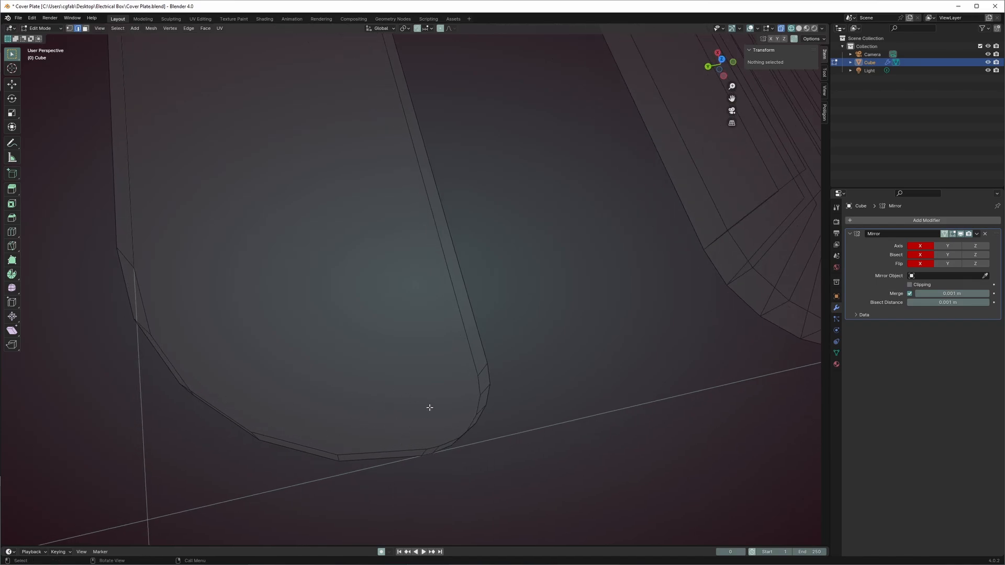
middle_click_drag(430, 408, 426, 358)
key("KP_7")
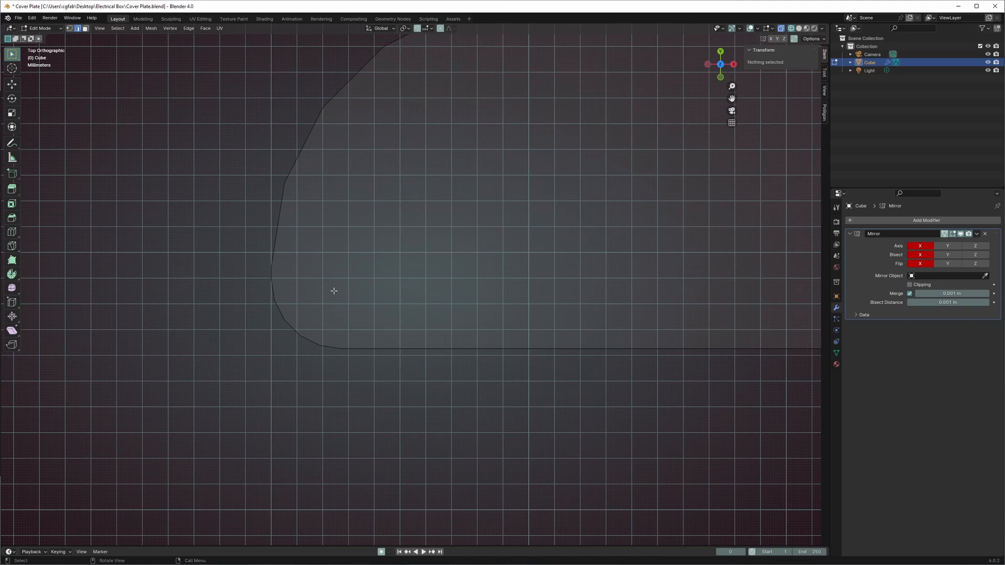
middle_click_drag(273, 236, 348, 289, "shift")
key("1")
key("k")
left_click(359, 235)
left_click(349, 352)
key("Return")
Try knife-cutting across the tip from the large arc's next two vertices to the following two vertices on the small corner.
key("k")
left_click(397, 160)
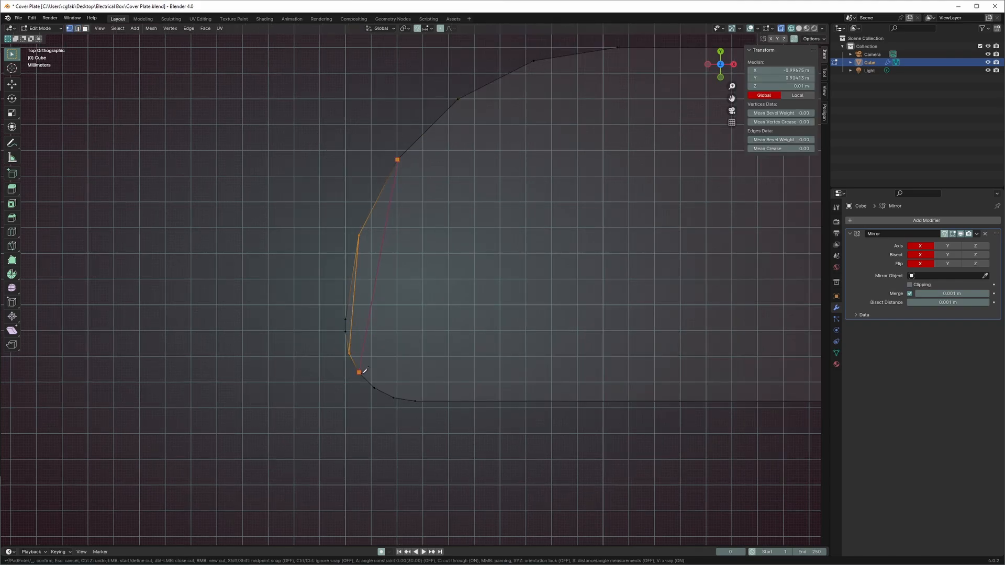
left_click(360, 372)
key("Return")
key("k")
left_click(457, 99)
left_click(375, 387)
key("Return")
Try the last two fan cuts, joining the large arc's final two vertices to the small corner's final two.
key("k")
left_click(534, 60)
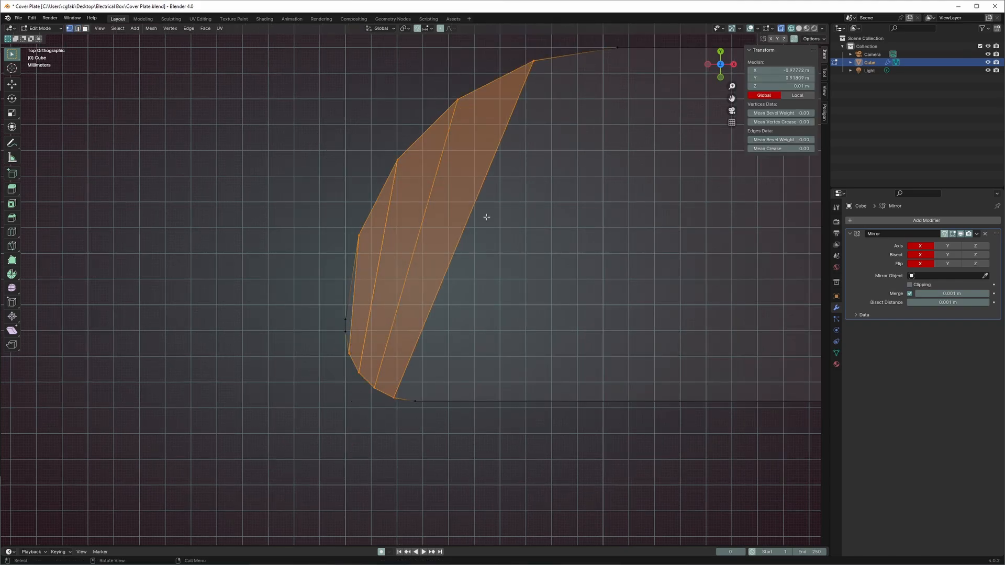
key("k")
left_click(618, 48)
left_click(415, 401)
key("Return")
Try two short knife cuts joining the two closely spaced vertices at the tip's end to the first fan cut.
scroll(348, 317, "up", 15)
key("k")
left_click(302, 347)
left_click(399, 311)
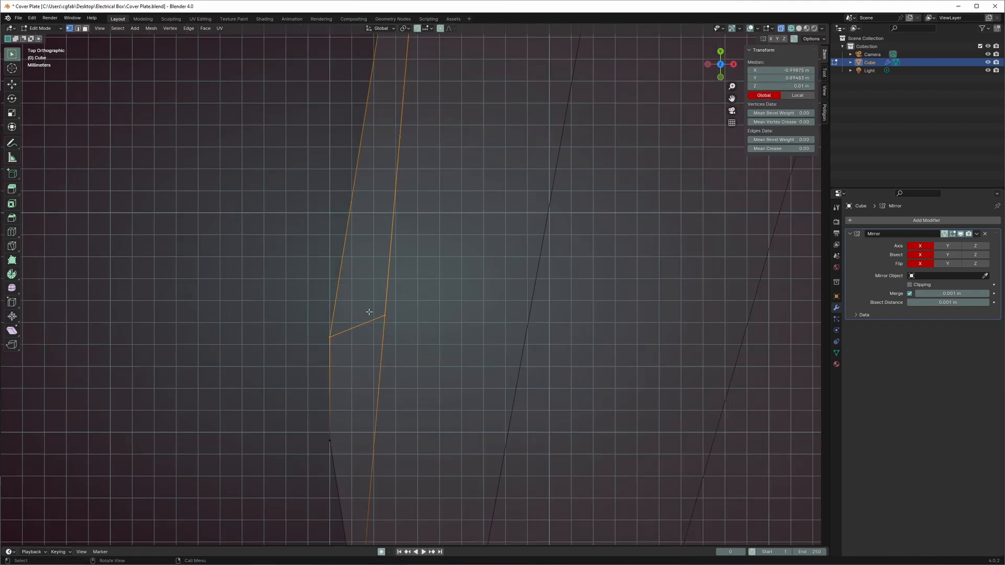
scroll(341, 444, "up", 5)
key("k")
left_click(312, 426)
left_click(420, 443)
key("Return")
Return to solid shading and select the edge loop along the plate's top rim to check its path around the tip and slot.
left_click(336, 404)
middle_click_drag(337, 404, 371, 369)
key("shift+z")
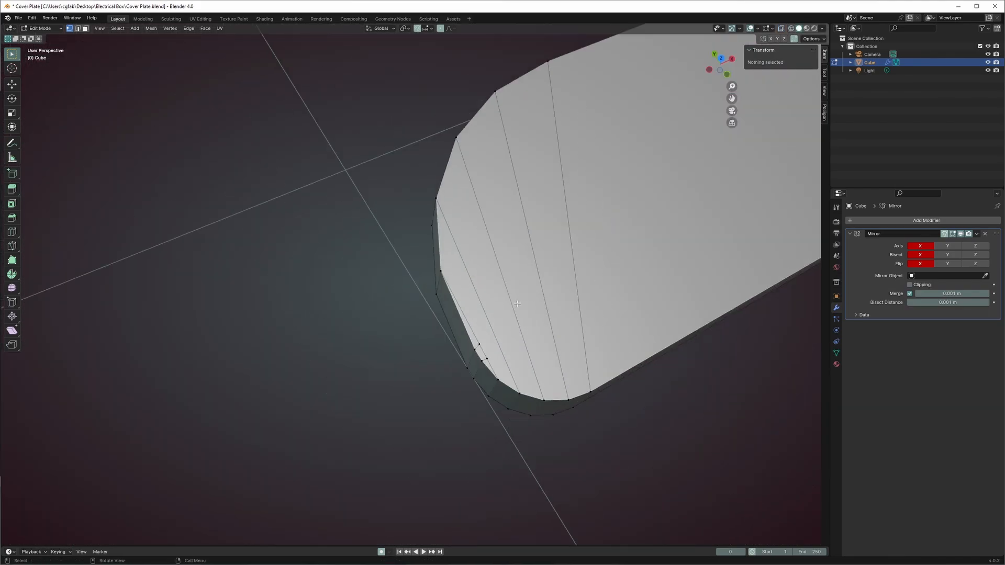
middle_click_drag(517, 304, 494, 261)
middle_click_drag(475, 340, 269, 239, "shift")
scroll(414, 262, "down", 4)
middle_click_drag(415, 262, 534, 298)
key("2")
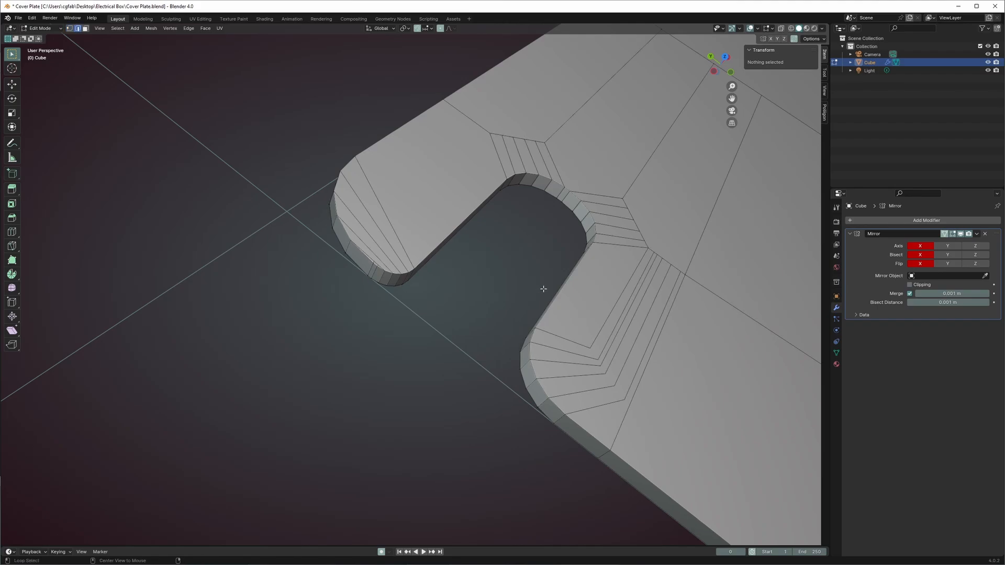
left_click(548, 310, "alt")
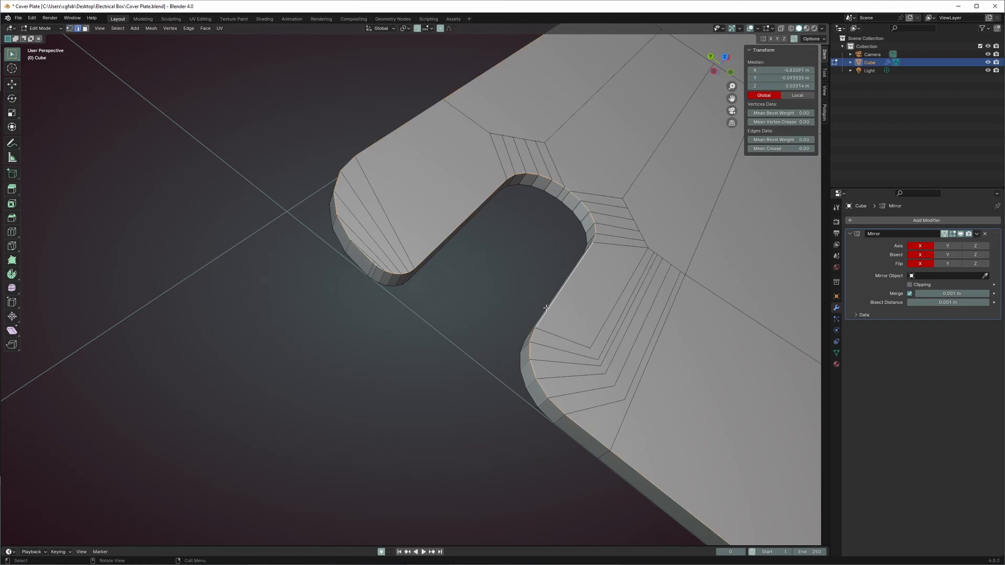
middle_click_drag(475, 209, 436, 200)
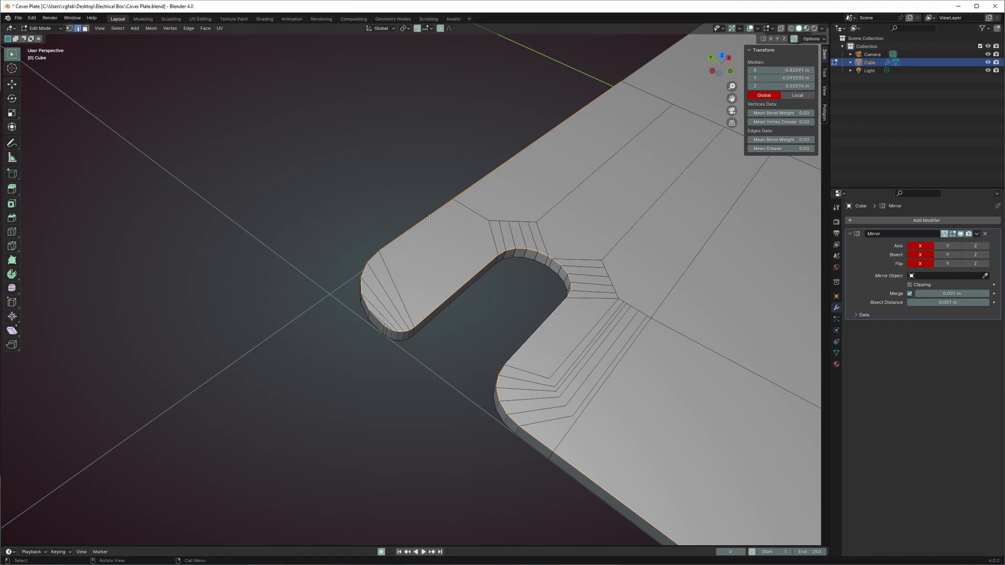
middle_click_drag(429, 217, 471, 303)
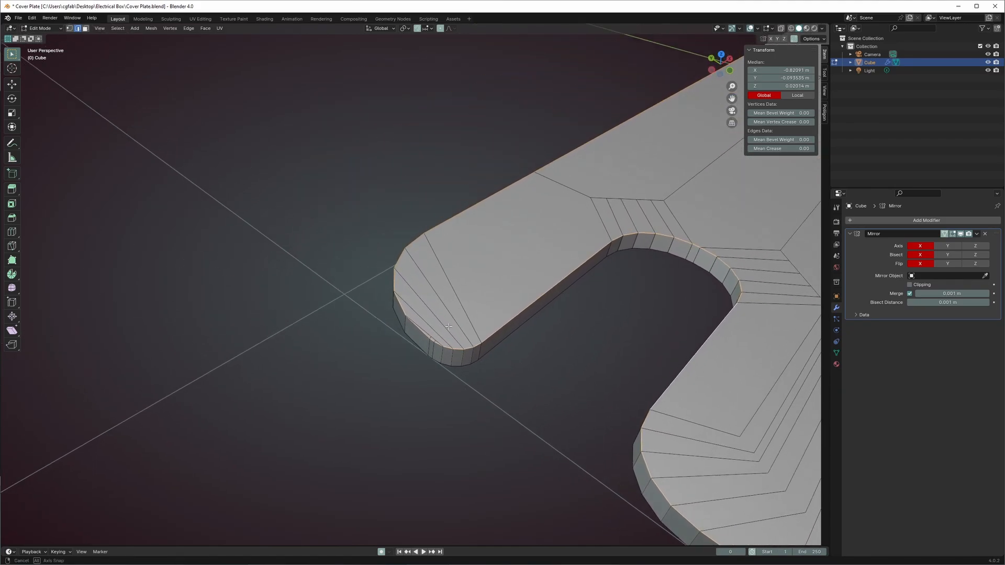
Examine the fan cuts and the two short connecting cuts at the arm's tip from close up and from above.
key("ctrl+b")
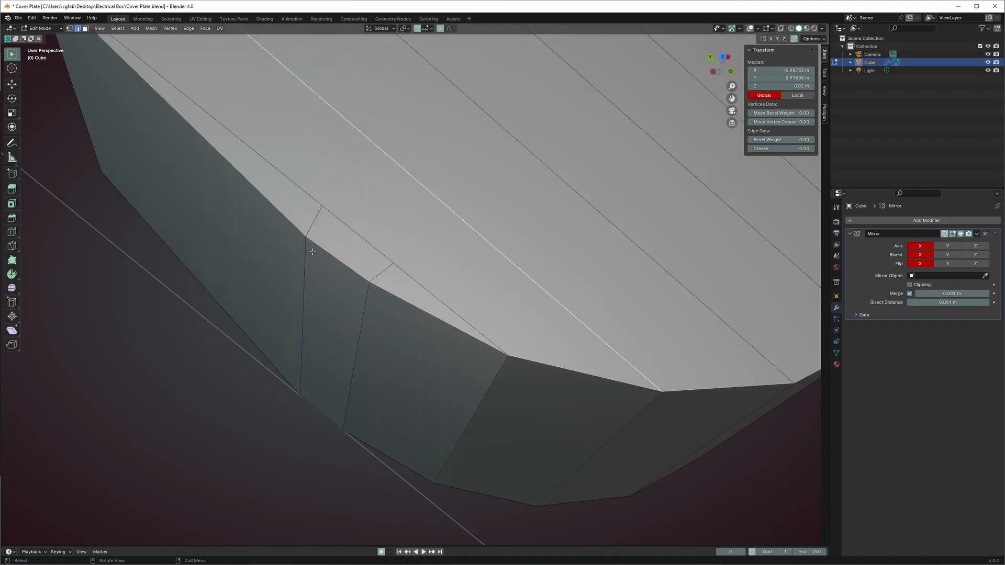
scroll(350, 268, "down", 8)
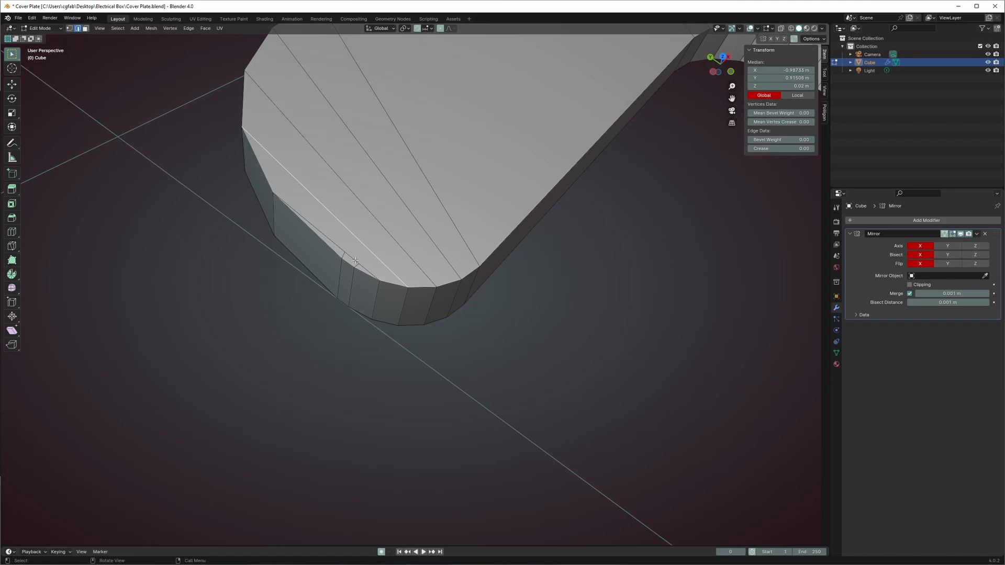
scroll(352, 258, "down", 7)
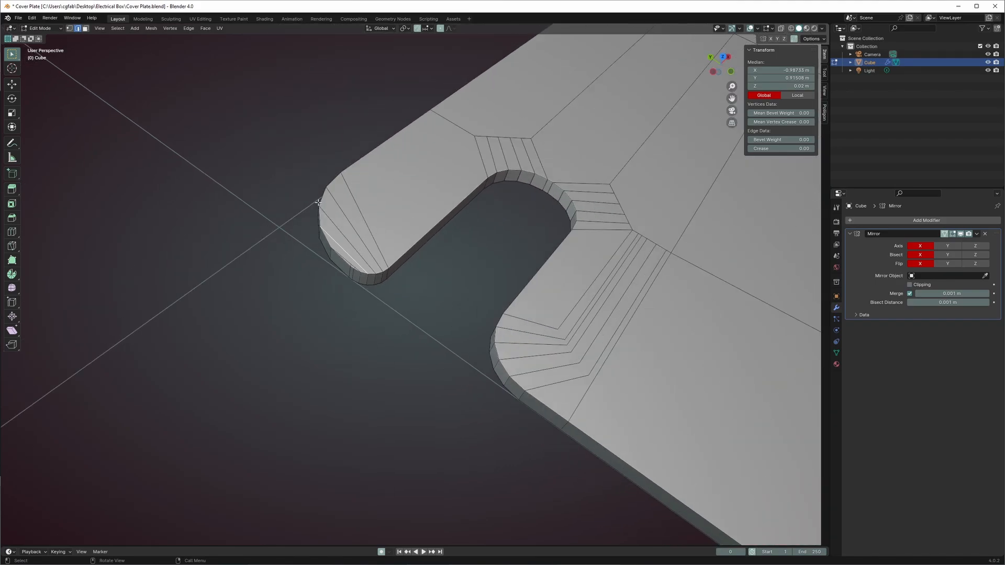
middle_click_drag(401, 222, 390, 267)
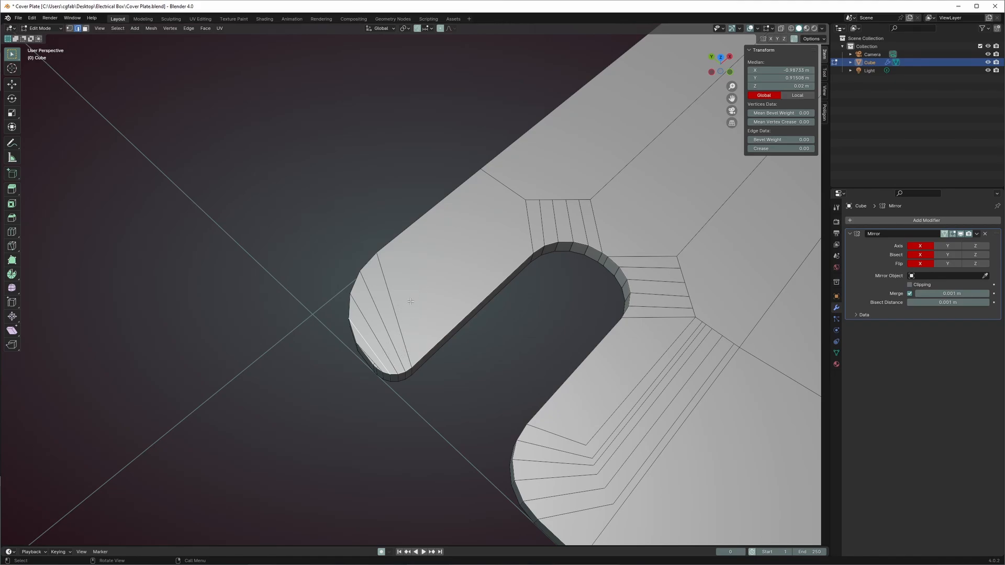
middle_click_drag(429, 229, 384, 276)
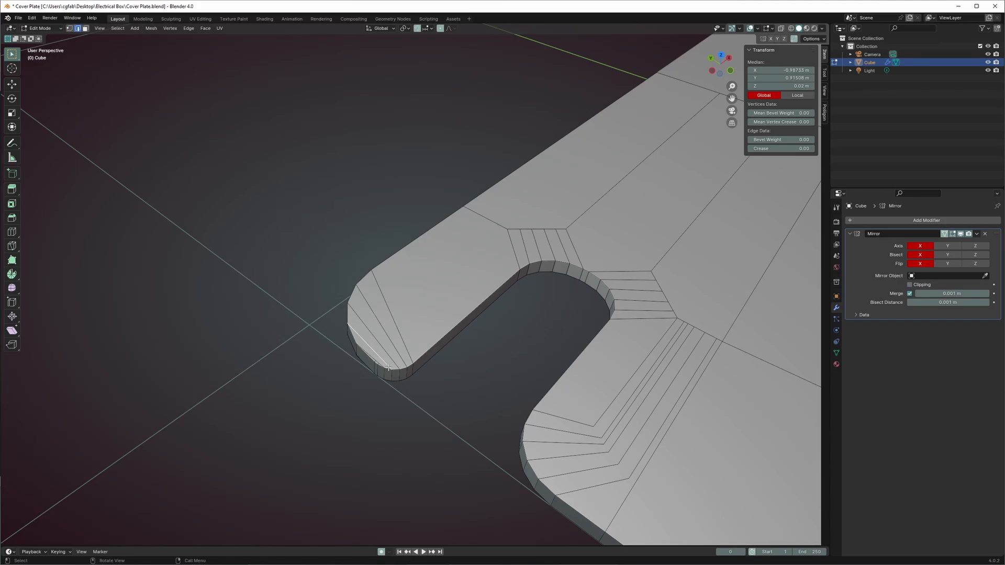
middle_click_drag(388, 367, 383, 357)
scroll(383, 361, "up", 4)
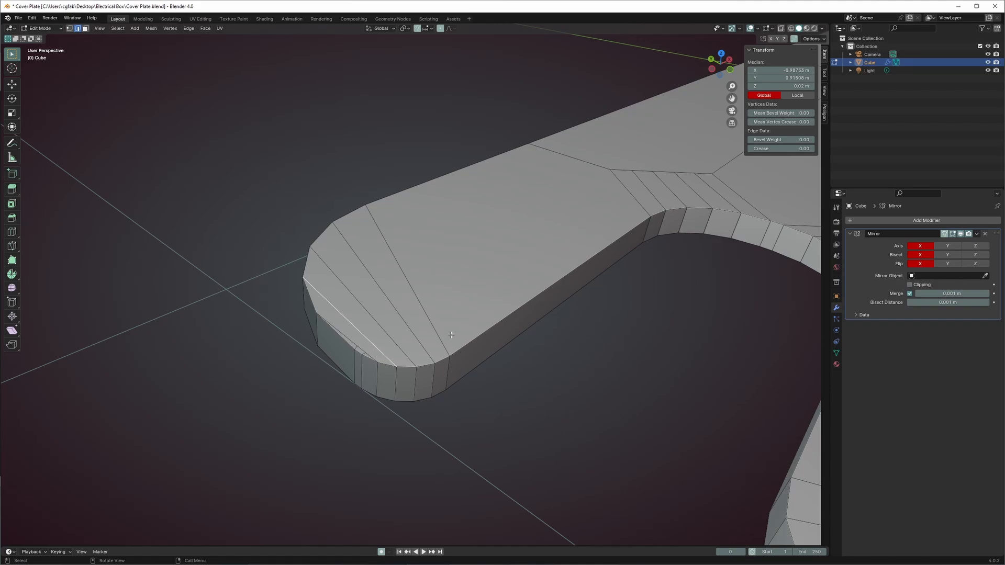
Select the edge loops along the arm's top and bottom rims to compare where they end at the tip.
middle_click_drag(451, 335, 346, 353)
left_click(372, 363, "alt")
key("alt+a")
left_click(444, 358, "alt")
left_click(445, 382, "alt+shift")
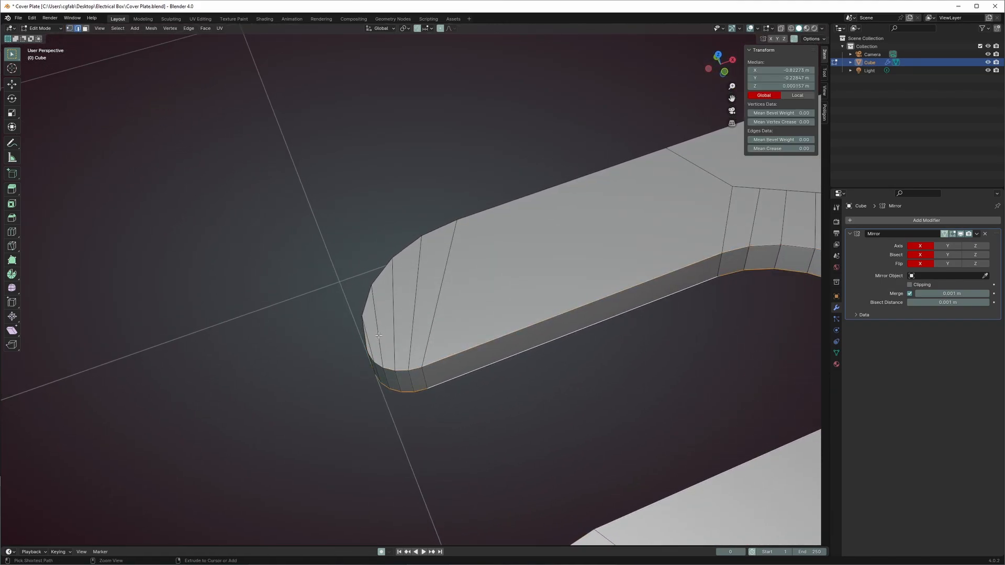
Undo the rim selections and all knife cuts made across the arm's rounded tip.
key("ctrl+z")
key("ctrl+z")
key("ctrl+z")
key("ctrl+z")
key("ctrl+z")
key("ctrl+z")
key("ctrl+z")
key("ctrl+z")
key("ctrl+z")
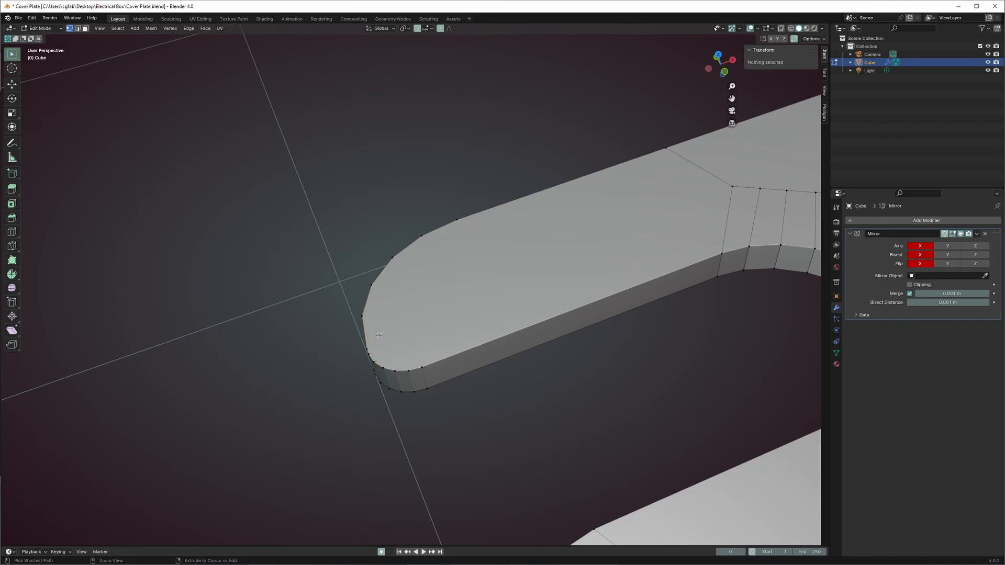
Knife-cut a four-sided face inward from the large arc's first two vertices, starting where the arm's straight outer edge ends.
middle_click_drag(378, 335, 407, 362)
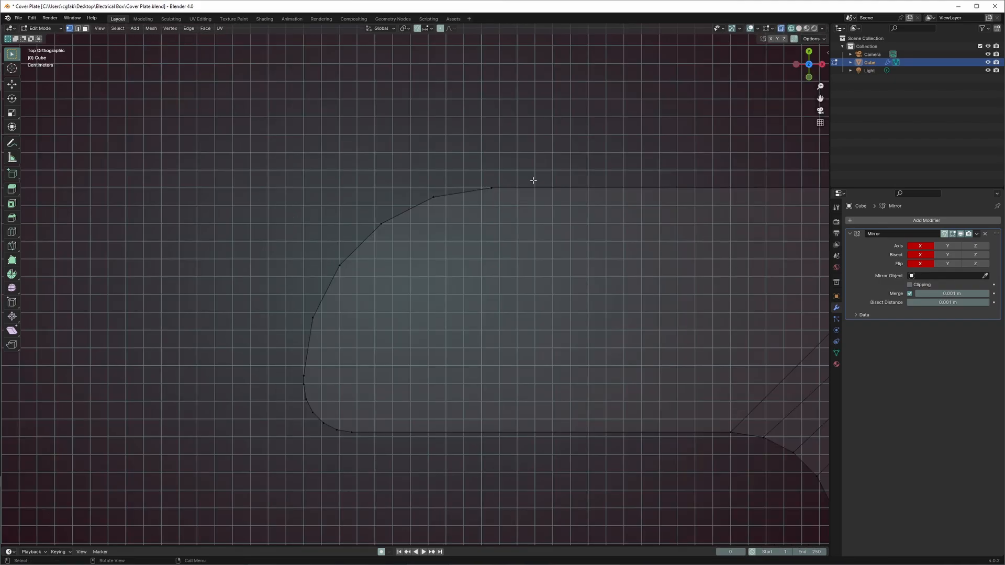
key("k")
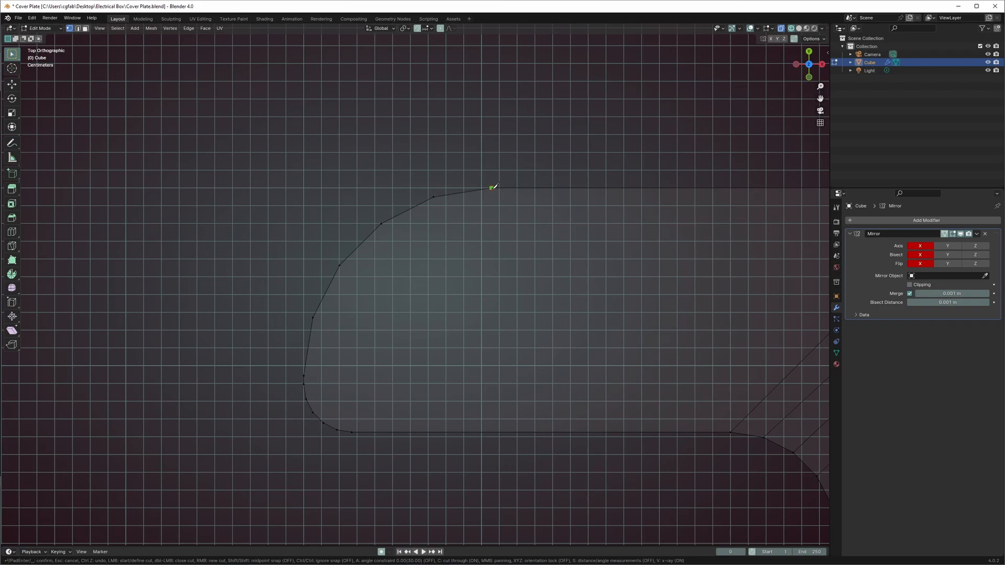
left_click(492, 186)
left_click(524, 265)
right_click(510, 276)
left_click(510, 276)
left_click(440, 194)
key("Return")
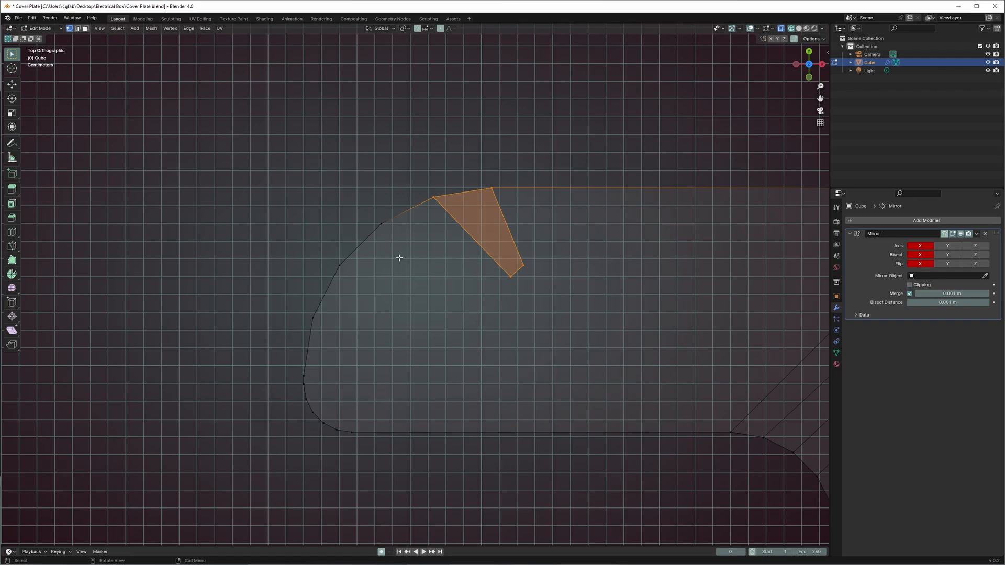
Knife-cut two more four-sided faces from the large arc's next two vertices, curving their inner ends along the first face.
key("k")
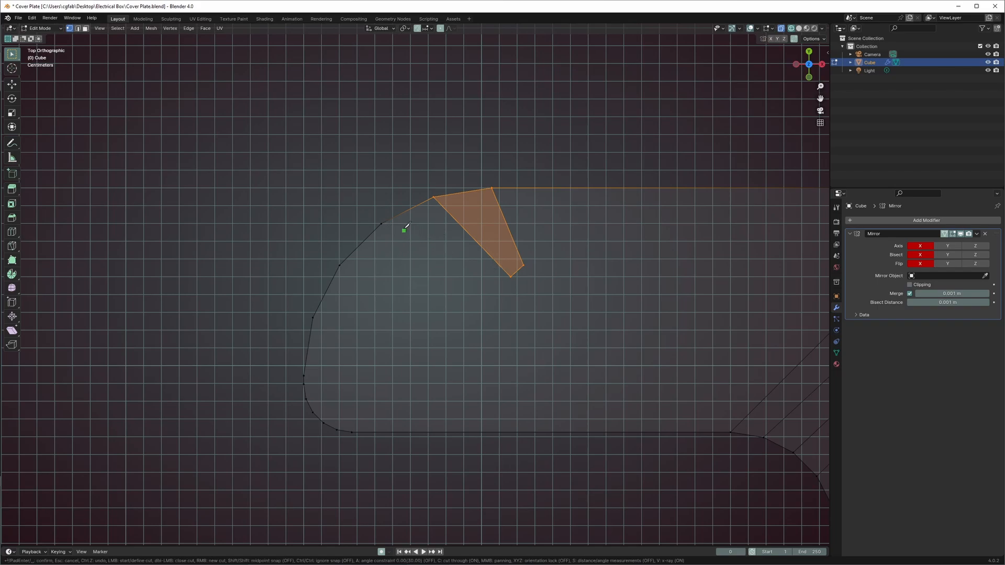
left_click(381, 223)
left_click(490, 290)
left_click(510, 276)
key("Return")
key("k")
left_click(339, 265)
left_click(481, 302)
left_click(490, 291)
key("Return")
Knife-cut another face from the large arc's next vertex and a narrow strip inward from the two close vertices at the tip's end.
key("k")
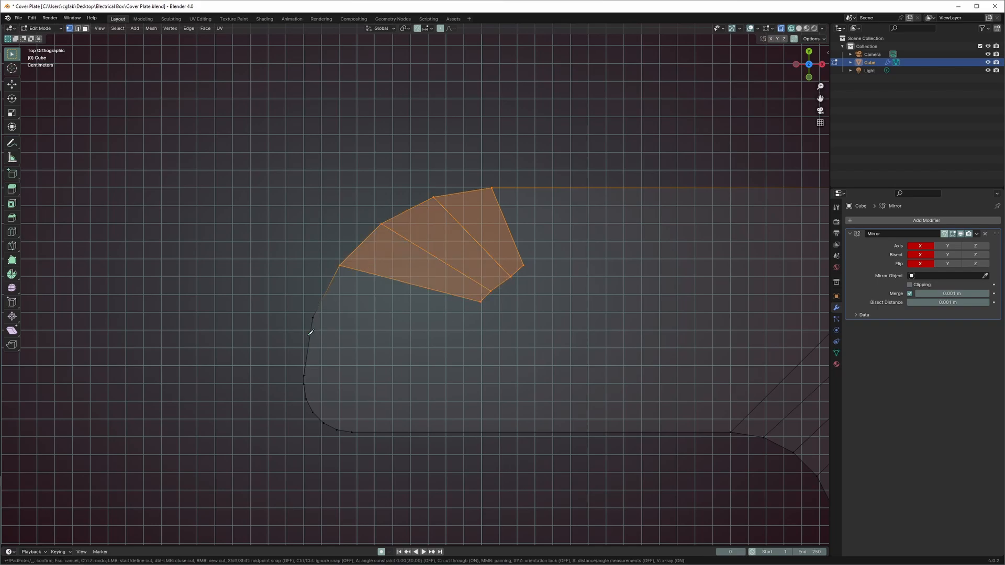
left_click(313, 317)
left_click(479, 319)
left_click(336, 346)
scroll(336, 346, "down", 5)
left_click(669, 272)
left_click(674, 288)
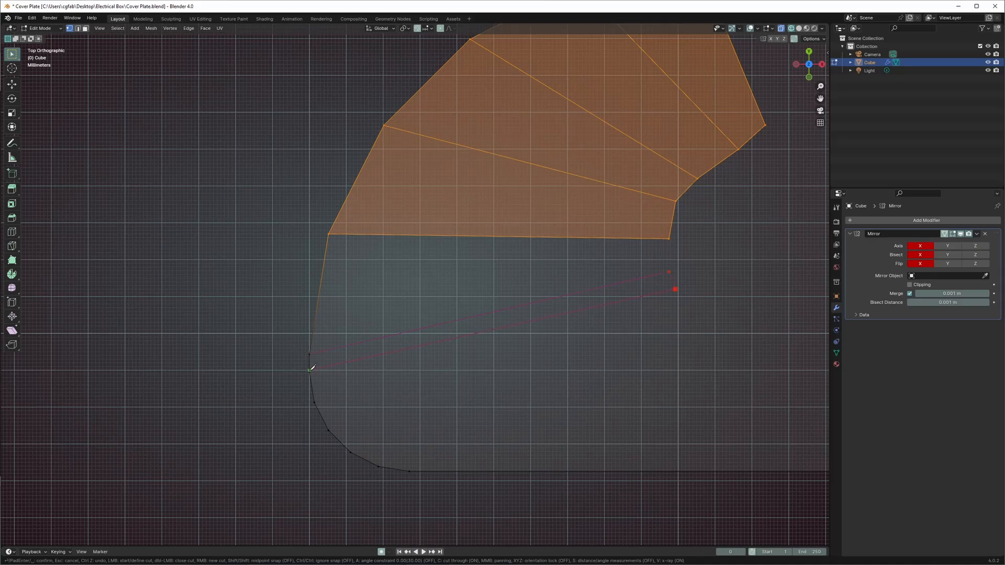
left_click(309, 372)
key("Return")
Knife-cut two more strips inward from the small corner's first two vertices, joining their inner ends to the narrow strip.
key("k")
left_click(315, 402)
left_click(685, 302)
left_click(675, 289)
key("Return")
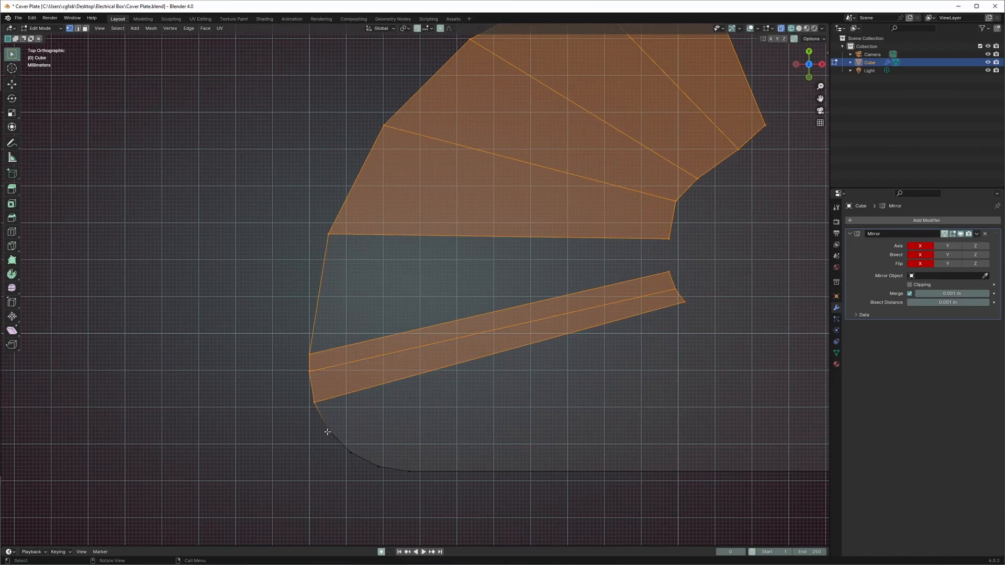
key("k")
left_click(328, 431)
left_click(690, 317)
key("Escape")
Knife-cut two further strips inward from the small corner's following two vertices, continuing the inner curve.
key("k")
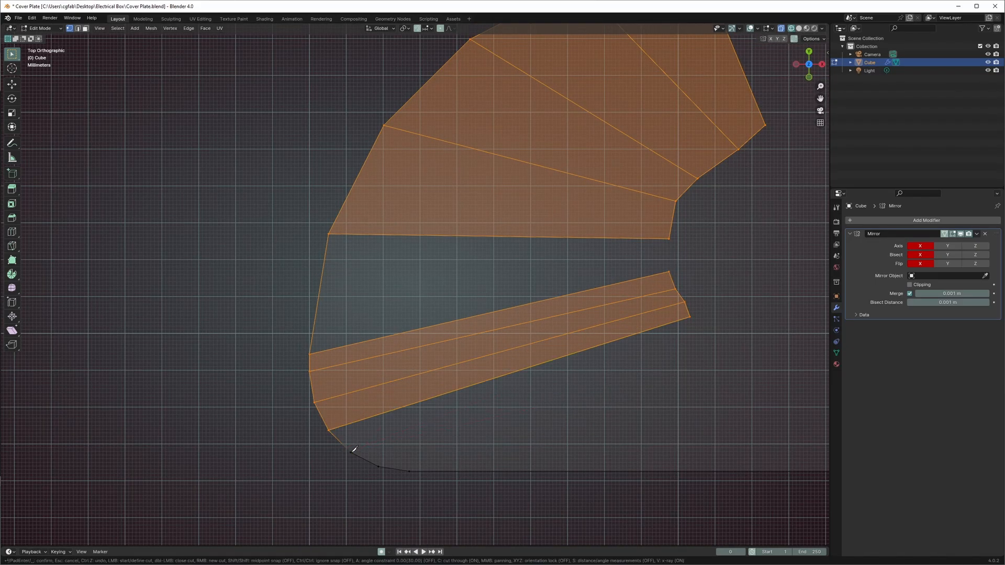
left_click(351, 452)
left_click(700, 336)
left_click(690, 316)
key("Return")
key("k")
left_click(378, 466)
left_click(706, 352)
key("Return")
Knife-cut the final strip inward from the vertex where the small corner meets the slot's straight edge, and return to solid shading.
key("k")
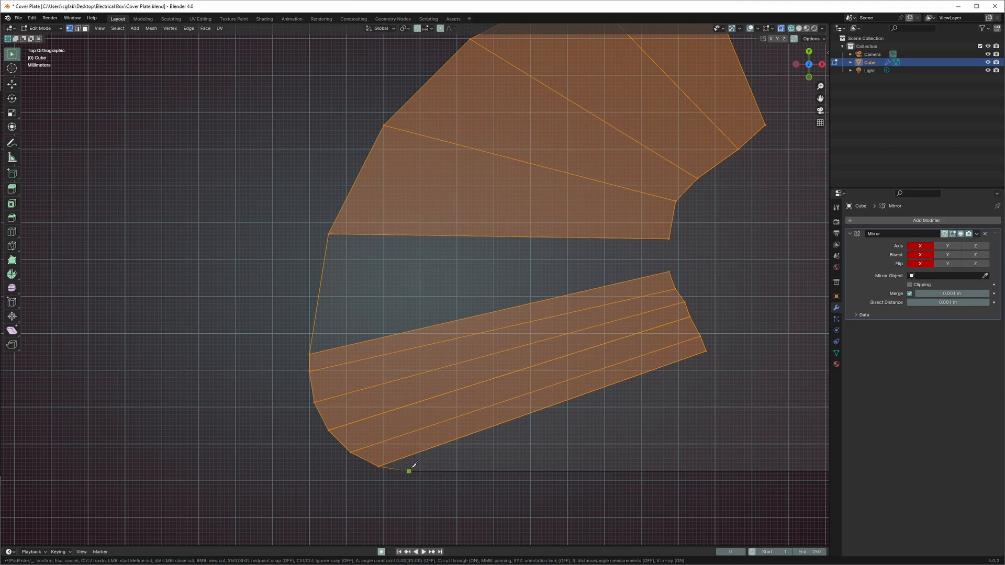
left_click(409, 472)
left_click(709, 359)
key("Return")
scroll(632, 340, "down", 6)
scroll(620, 306, "down", 3)
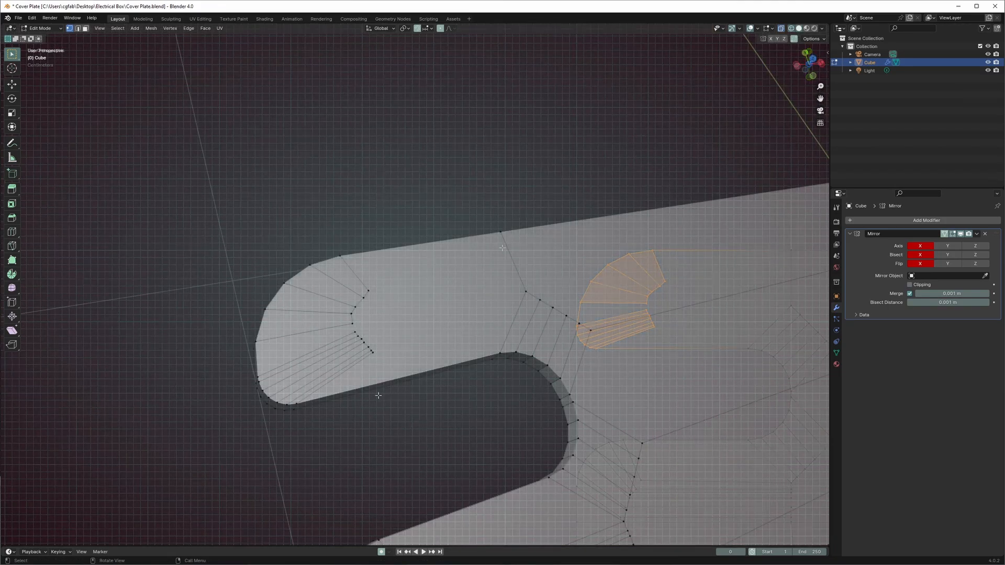
middle_click_drag(376, 394, 387, 290)
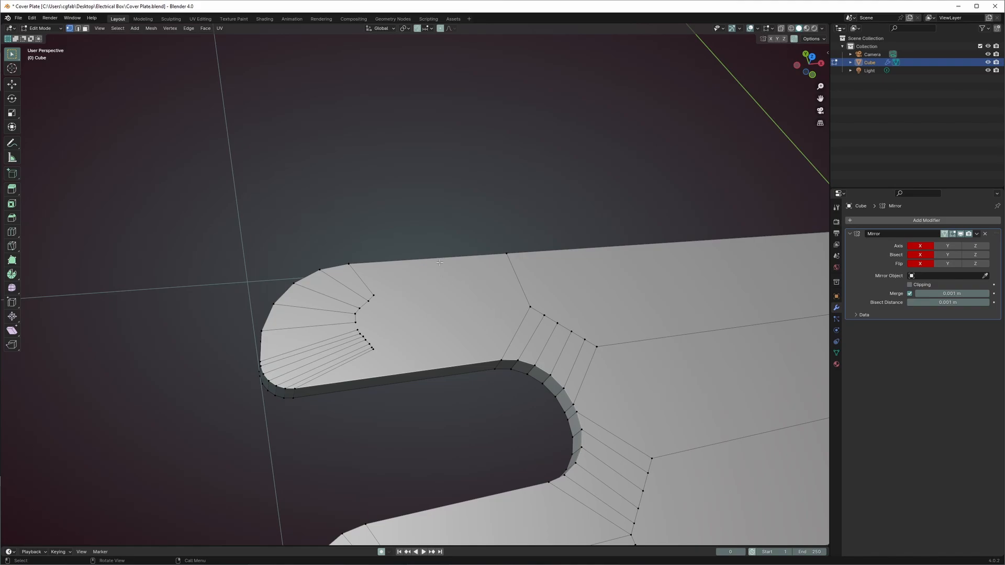
Merge all vertices of the mesh by distance at 0.0001 m and clear the selection.
key("a")
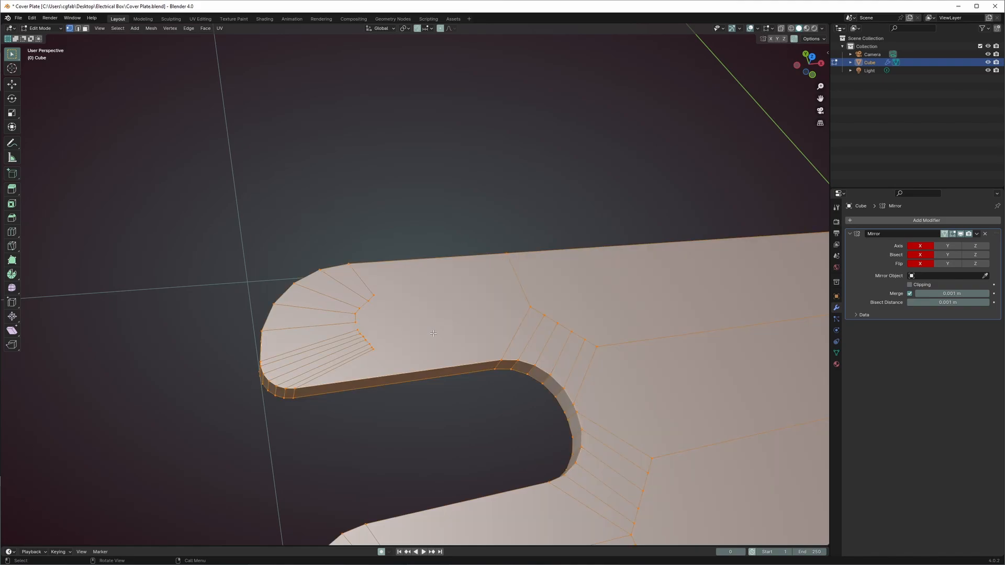
key("m")
left_click(432, 332)
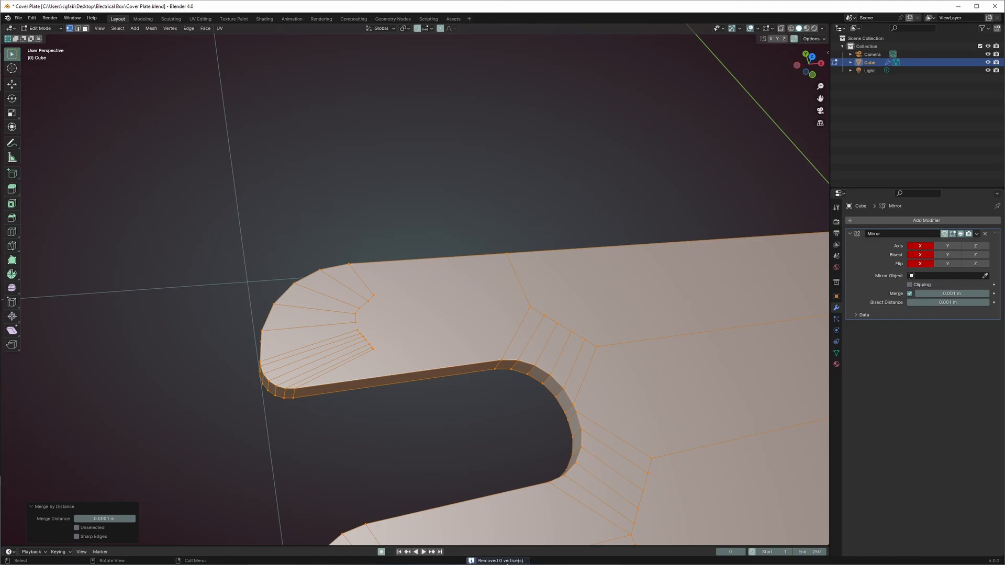
middle_click_drag(504, 467, 514, 426)
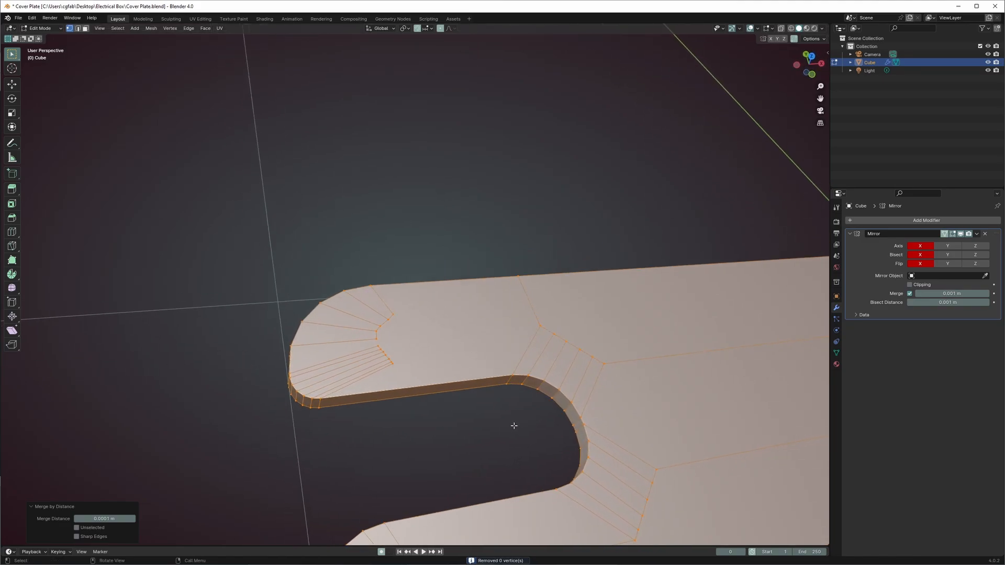
left_click(504, 419)
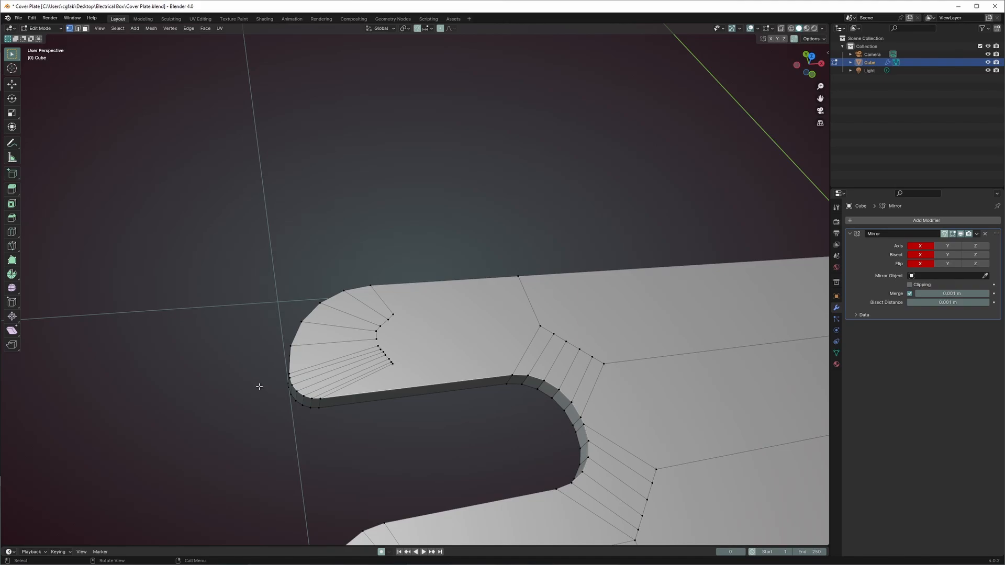
Reposition the inner-end vertices of the arm's large rounded tip in top see-through view so they follow a smoother, evenly spaced curve.
key("KP_7")
key("alt+z")
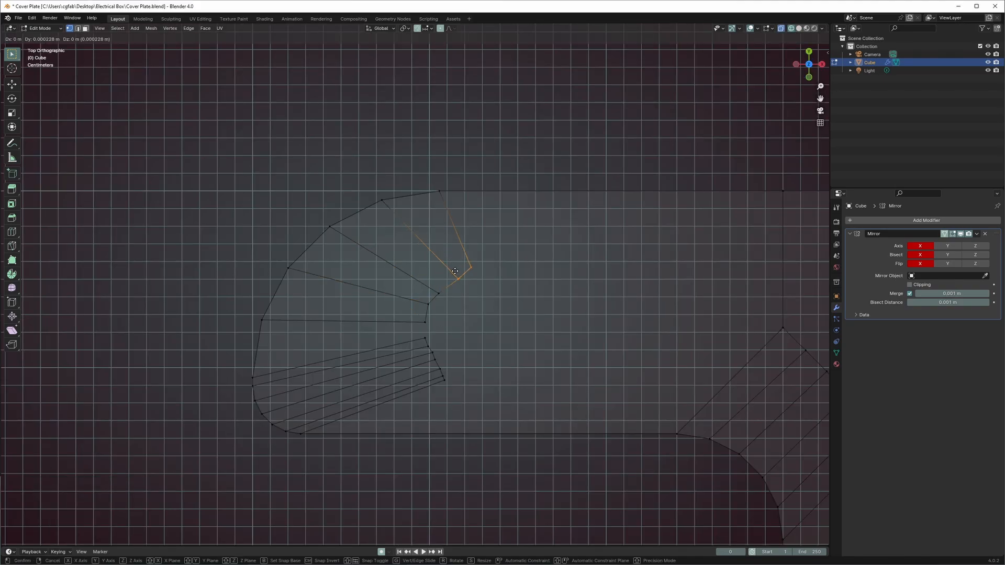
left_click_drag(428, 346, 482, 398)
scroll(449, 344, "up", 3)
key("g")
left_click(395, 355)
left_click(420, 334)
key("g")
left_click(390, 337)
left_click(416, 311)
key("g")
left_click(392, 319)
left_click(411, 290)
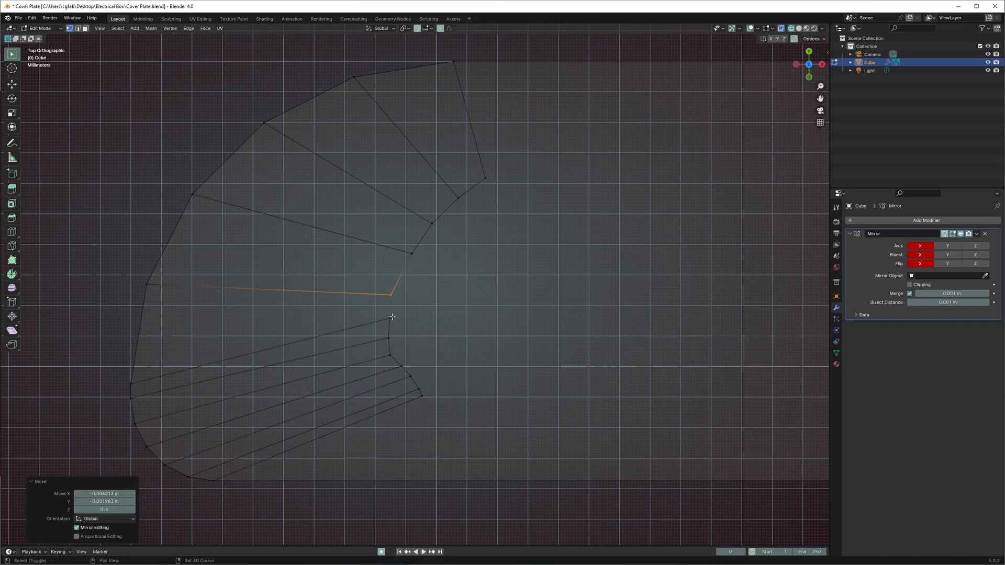
Connect the large tip's last inner vertex to the small corner's first inner vertex with an edge on the upper and lower faces.
middle_click_drag(390, 314, 366, 293)
left_click(391, 291)
left_click(390, 318, "shift")
left_click(371, 291)
left_click(372, 309, "shift")
key("f")
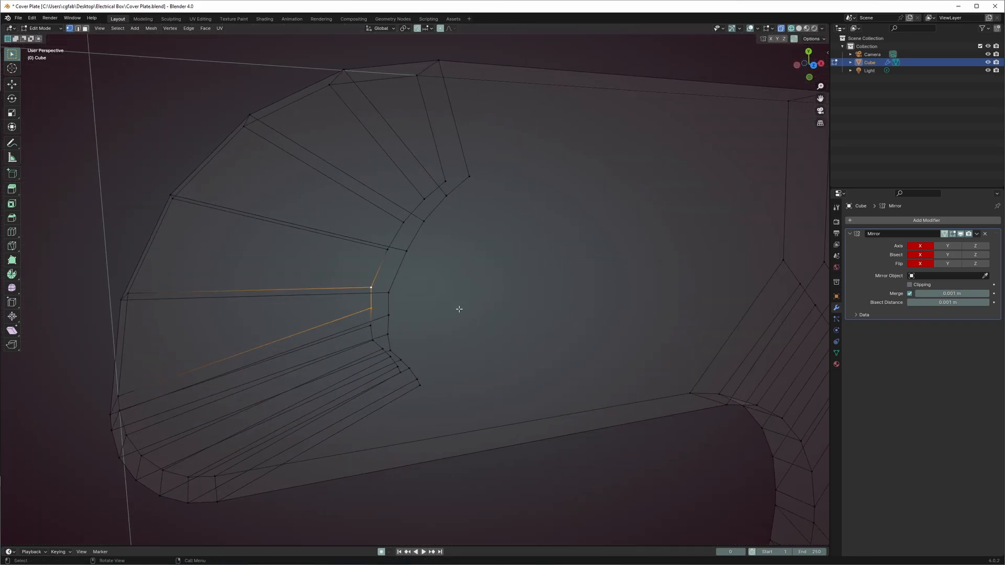
Reposition the inner-end vertices of the small corner's strips so they continue the large tip's inner curve smoothly.
key("KP_7")
scroll(436, 335, "up", 3)
left_click(356, 302)
scroll(361, 314, "down", 3)
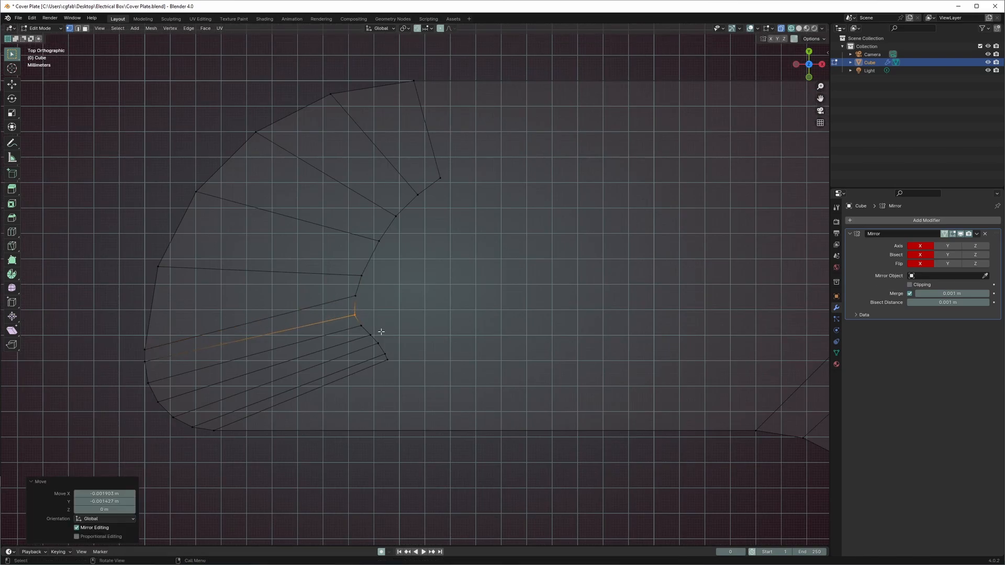
key("g")
left_click(358, 338)
left_click(378, 343)
key("g")
left_click(375, 349)
left_click(390, 360)
key("g")
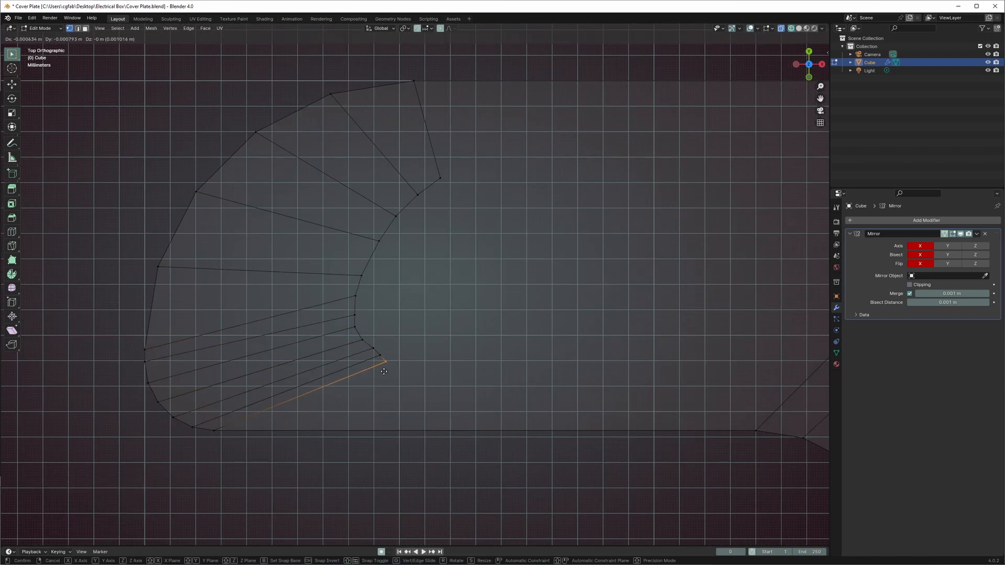
left_click(391, 361)
Knife-cut through the mesh along X from the large tip's uppermost inner vertex to the vertical edge above the slot's diagonal strips.
scroll(358, 255, "down", 1)
middle_click_drag(375, 269, 318, 269, "shift")
scroll(317, 267, "down", 1)
key("k")
left_click(314, 256)
key("x")
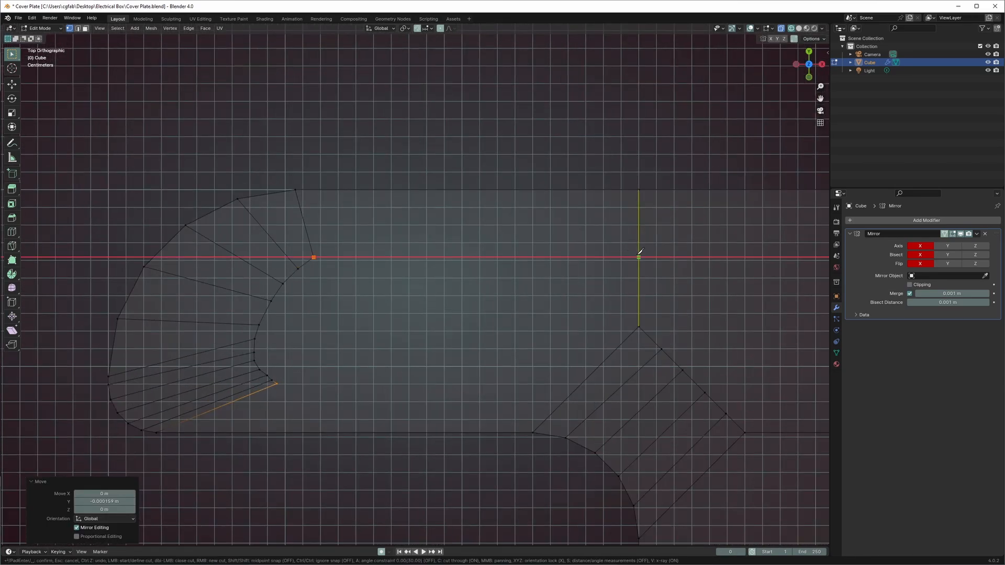
left_click(639, 254)
key("Return")
Bevel the cover plate's outer rim edges around the arm and slot with 5 segments and a width of about 0.0064 m.
scroll(438, 303, "down", 6)
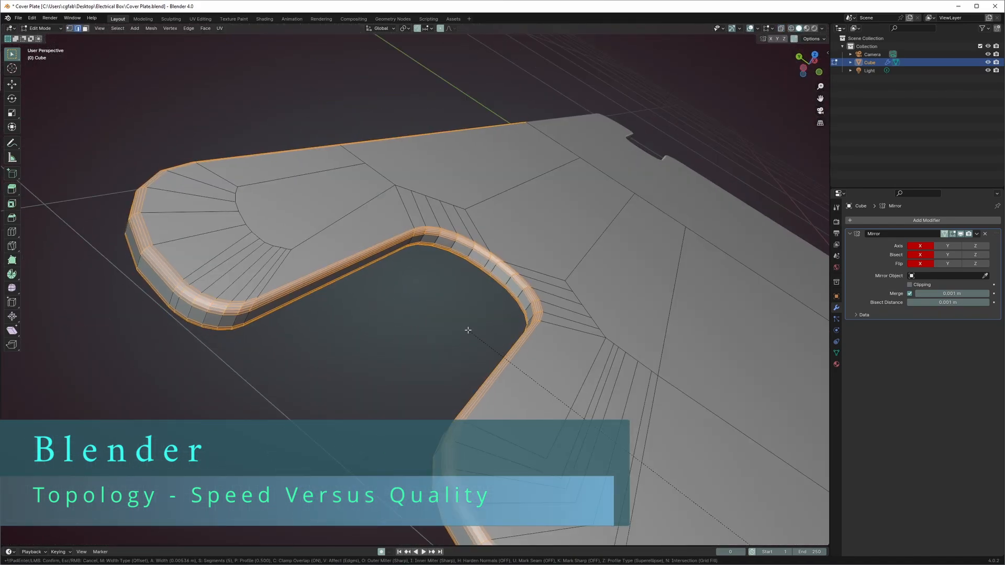
key("ctrl+b")
left_click(505, 307)
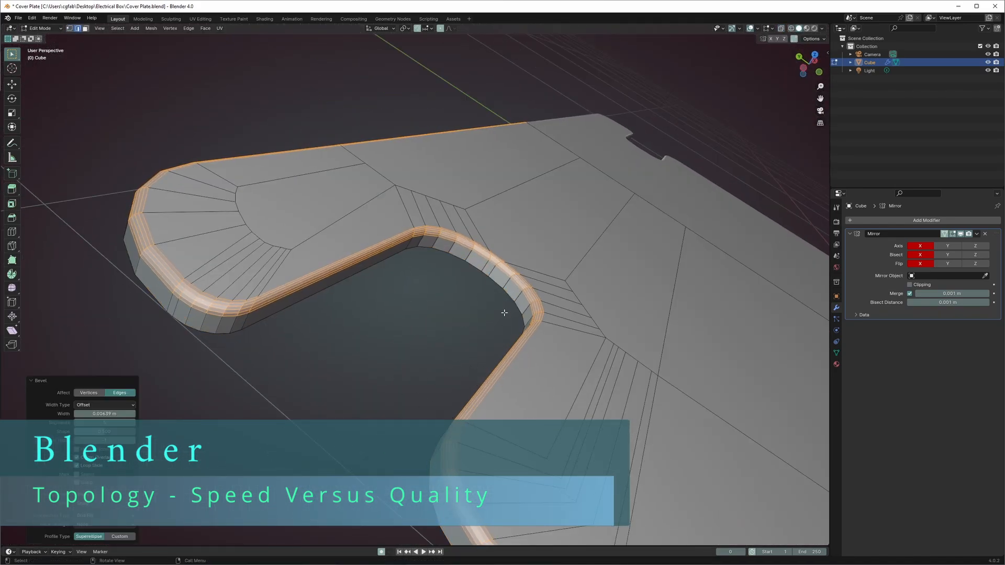